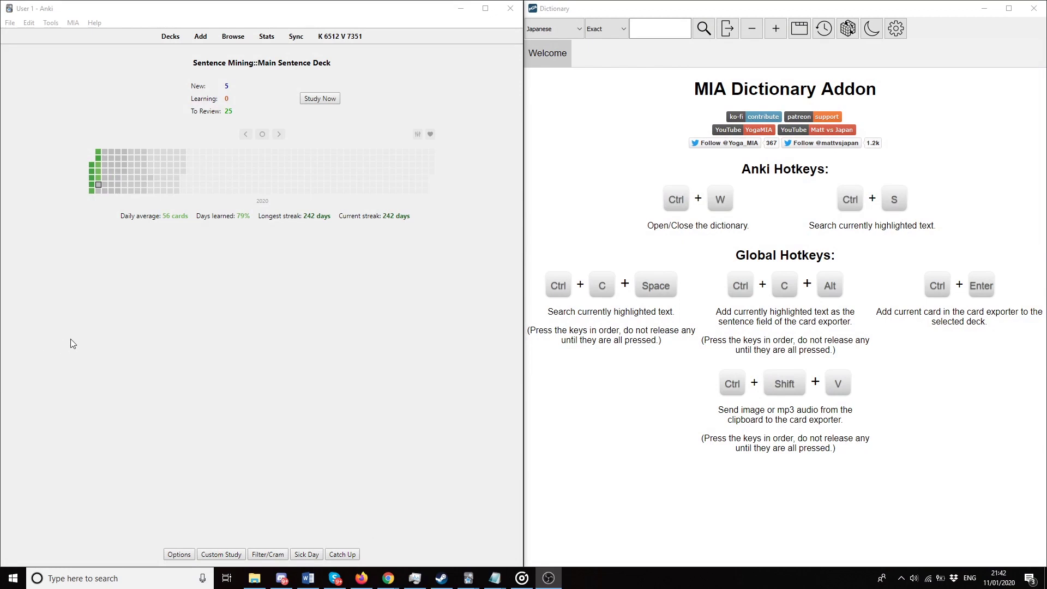
# Switch to Jisho in the browser beside Anki and start studying the Main Sentence Deck.
pyautogui.click(347, 317)
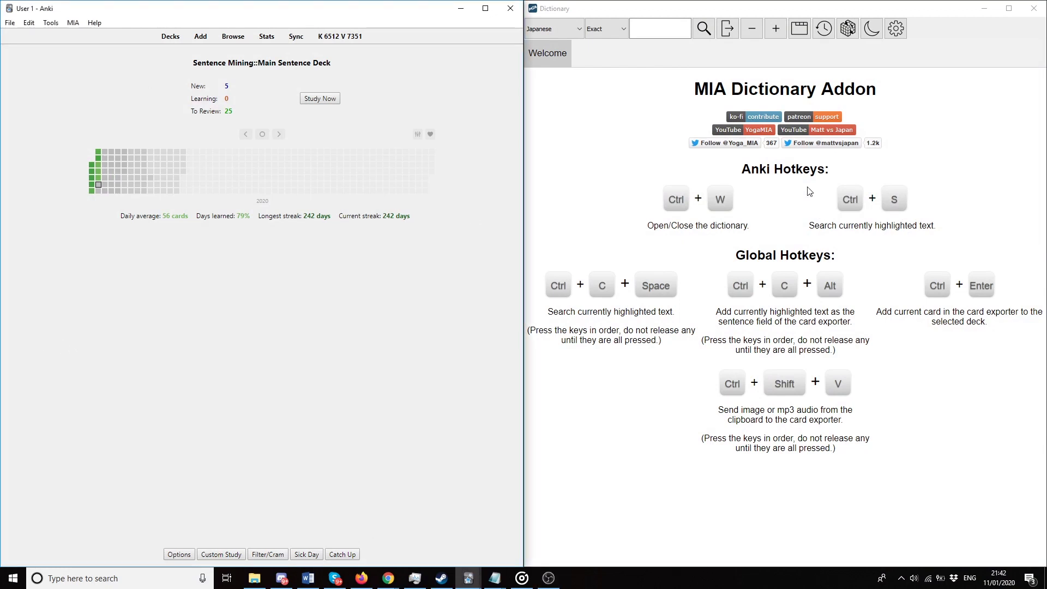
pyautogui.click(610, 120)
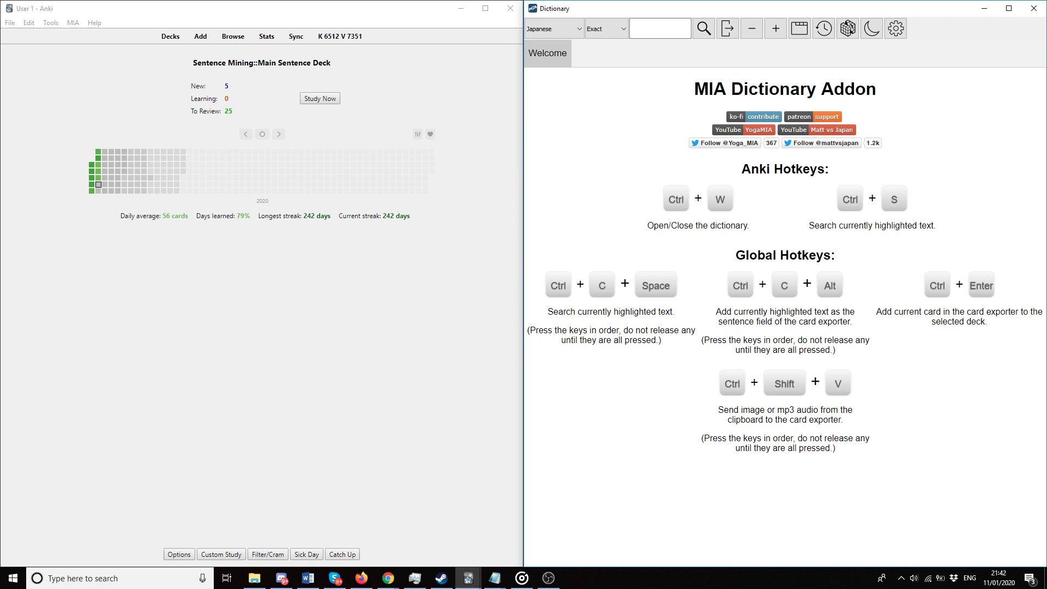
pyautogui.hotkey('alt', 'Tab')
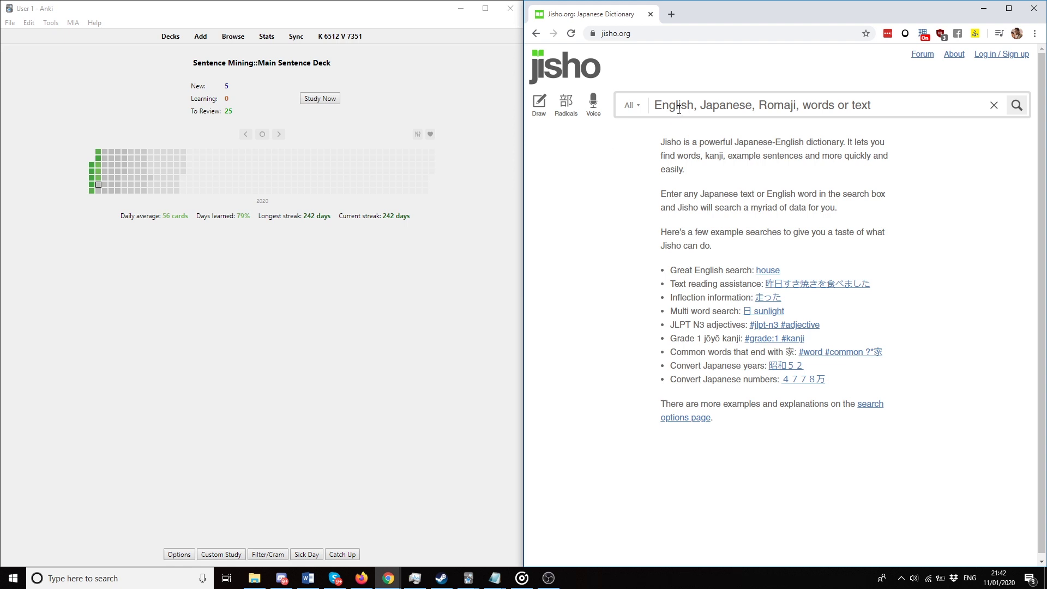
pyautogui.click(320, 98)
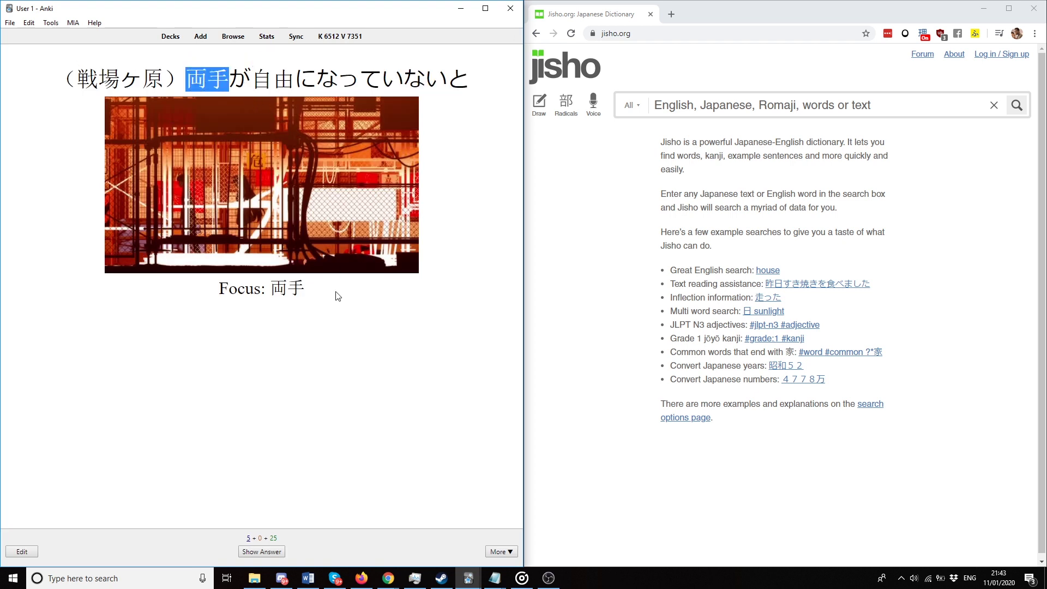
# Search Jisho for the card's focus word 両手 and look over the entries.
pyautogui.click(771, 102)
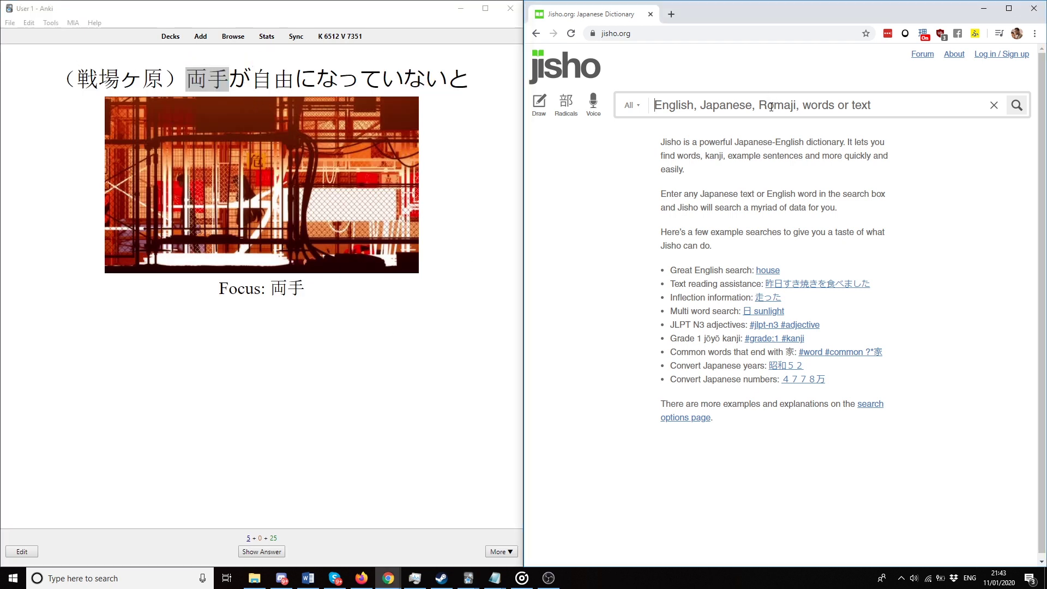
pyautogui.write('両手')
pyautogui.press('Return')
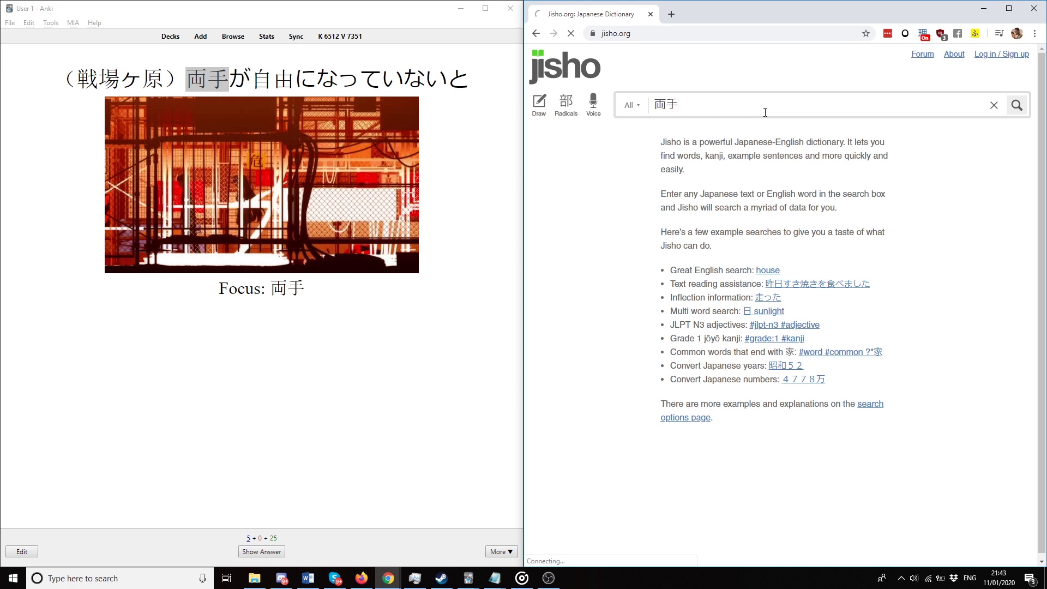
pyautogui.scroll(-1, 752, 188)
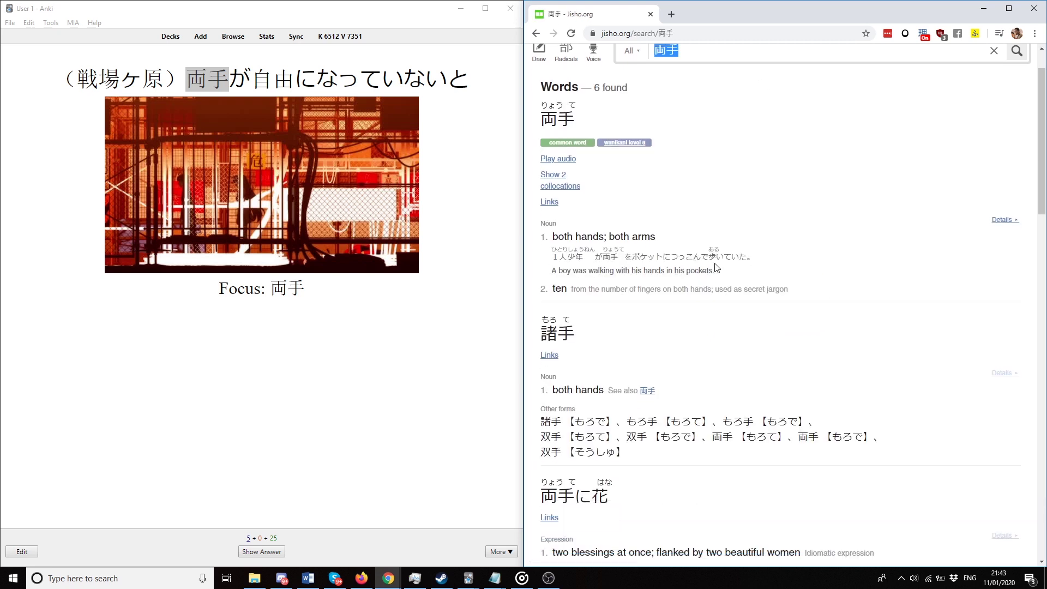
pyautogui.scroll(1, 748, 197)
# Check the readings in the card's sentence, then repeat the Jisho search for 両手.
pyautogui.click(375, 355)
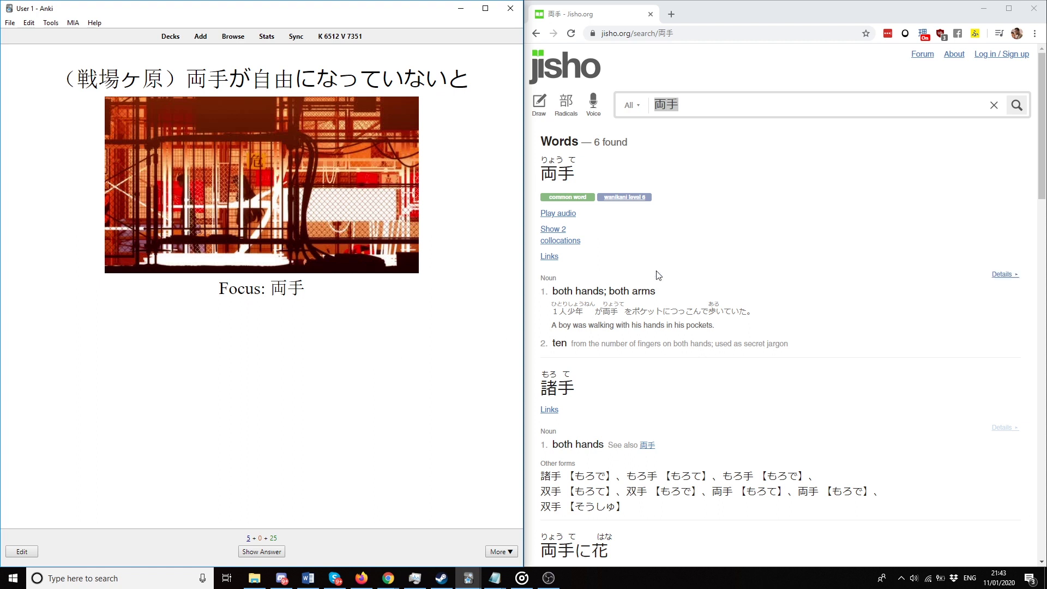
pyautogui.rightClick(540, 261)
pyautogui.click(471, 222)
pyautogui.hotkey('alt', 'Tab')
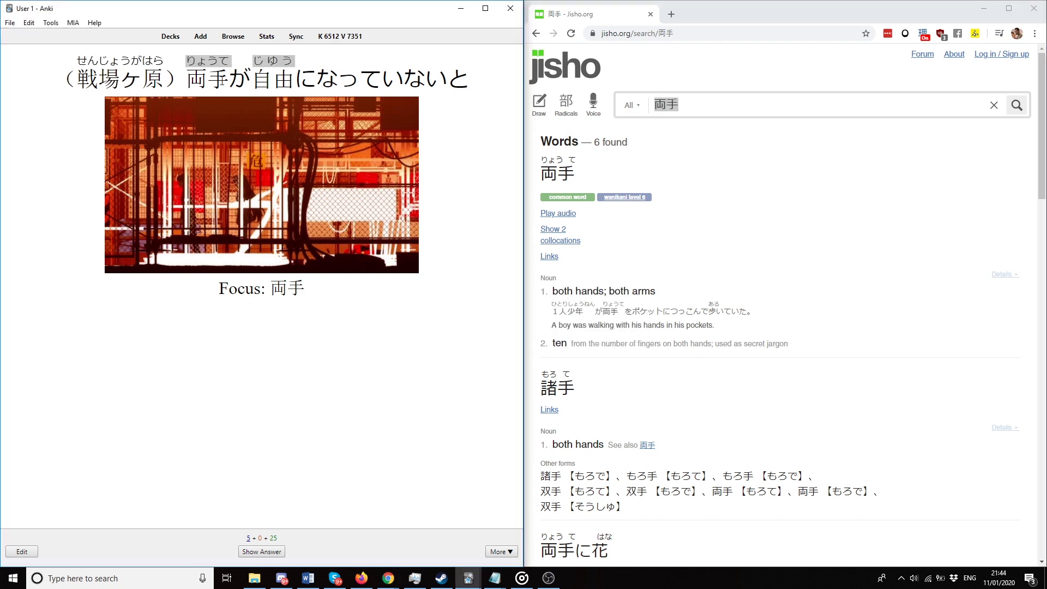
pyautogui.hotkey('alt', 'Tab')
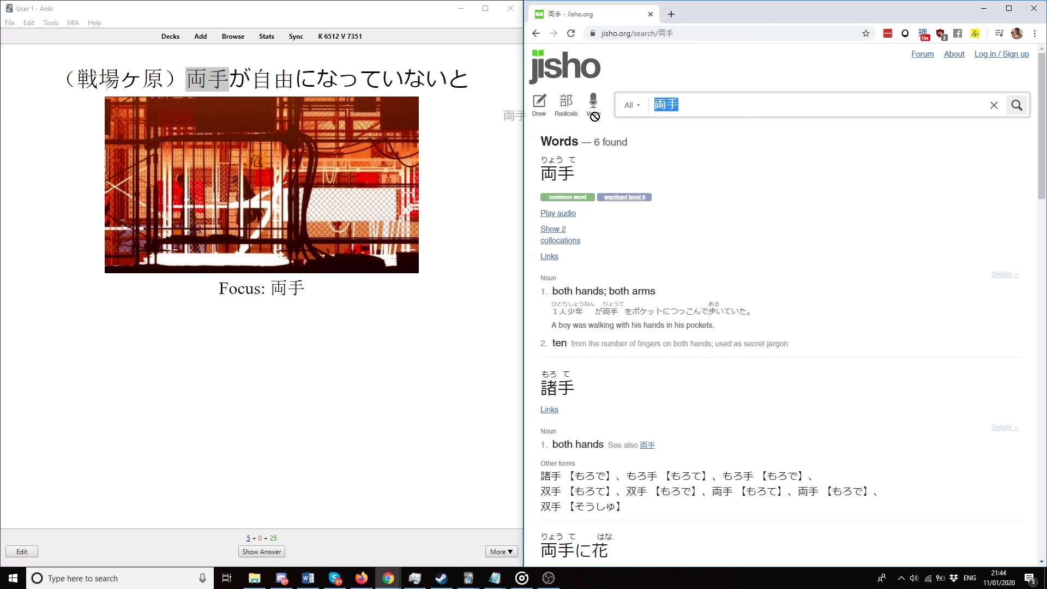
pyautogui.press('End')
pyautogui.press('Return')
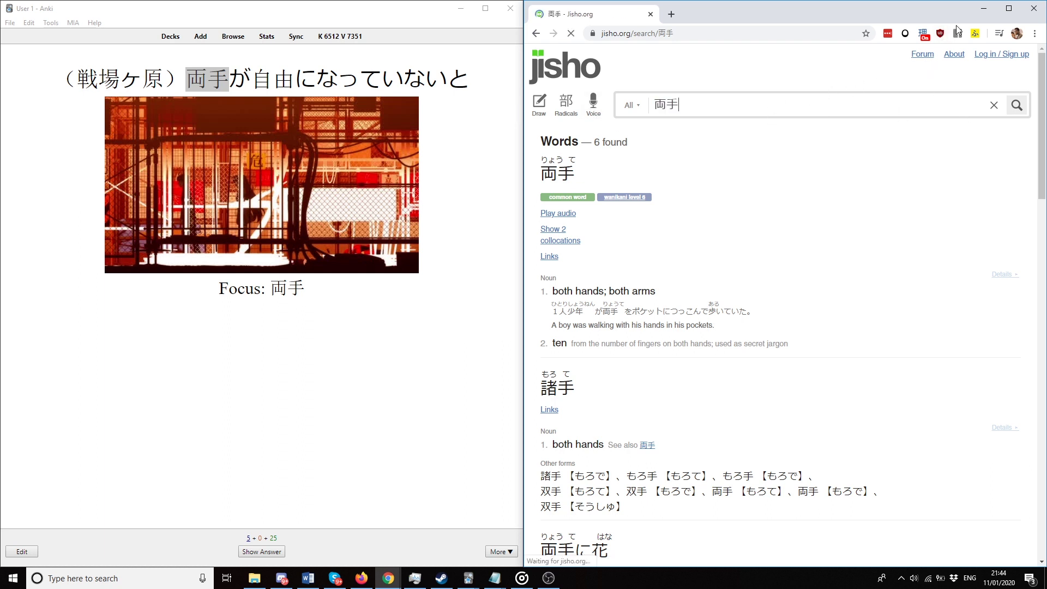
# Select 両手 in the flashcard sentence and look it up in the MIA Dictionary.
pyautogui.click(306, 347)
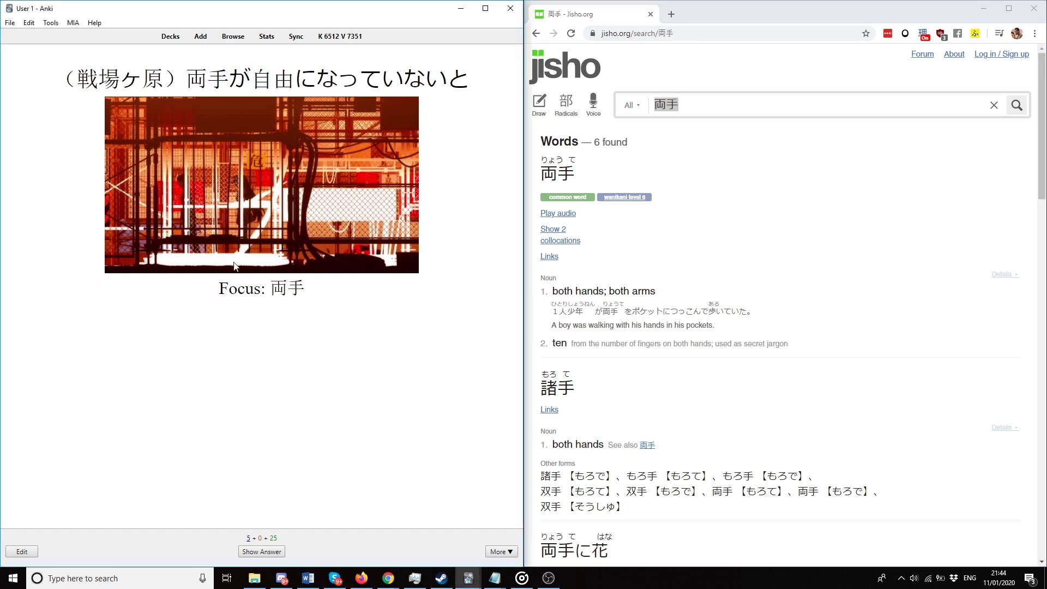
pyautogui.moveTo(217, 81); pyautogui.dragTo(186, 80)
pyautogui.click(335, 418)
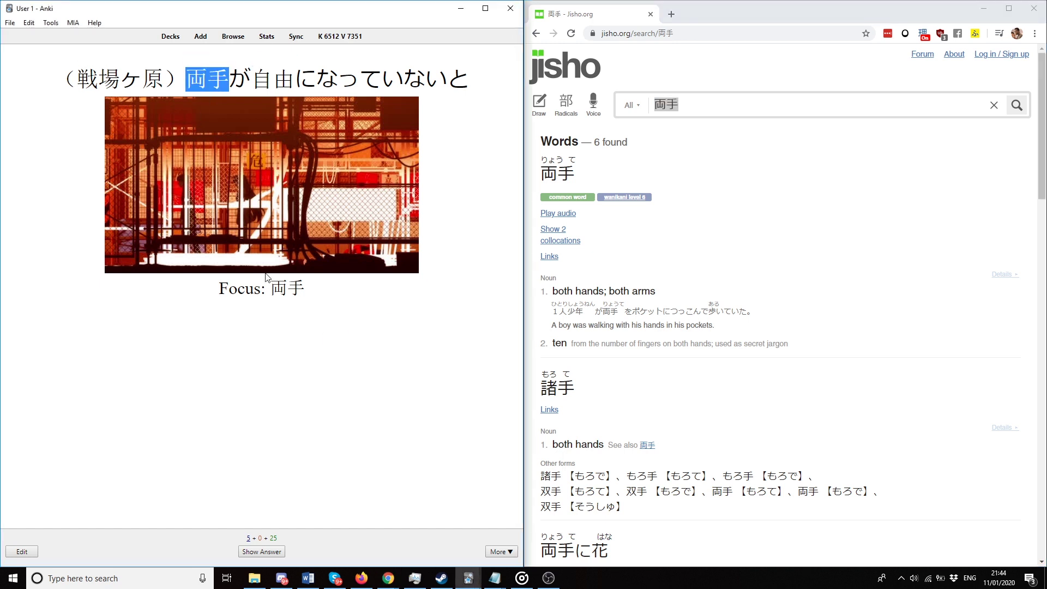
pyautogui.hotkey('ctrl', 's')
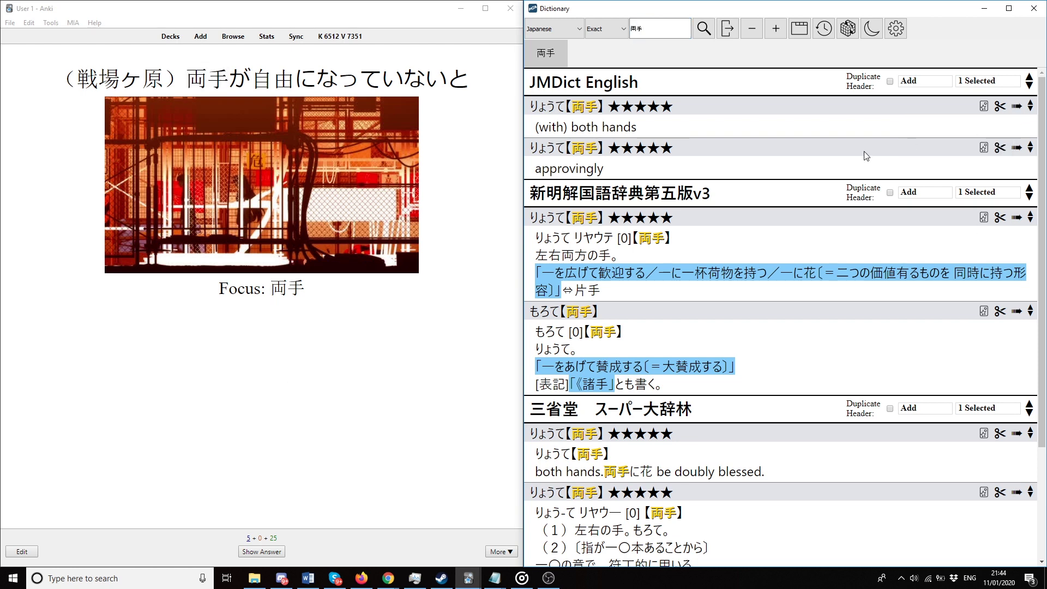
# Reveal the answer of the 両手 card and highlight the frequency stars beside its definition.
pyautogui.click(225, 353)
pyautogui.press('space')
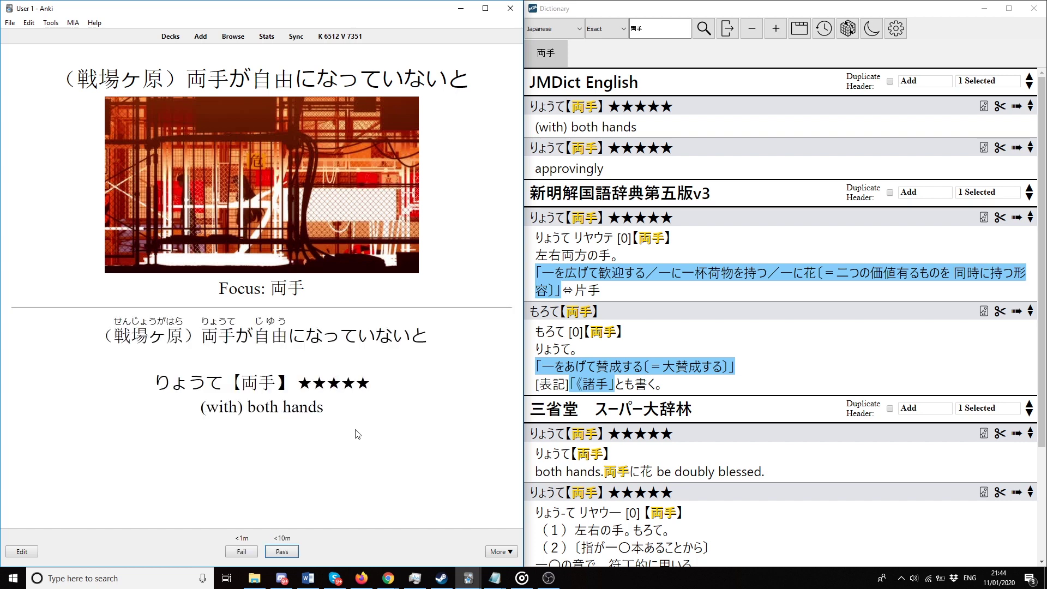
pyautogui.moveTo(351, 397); pyautogui.dragTo(305, 375)
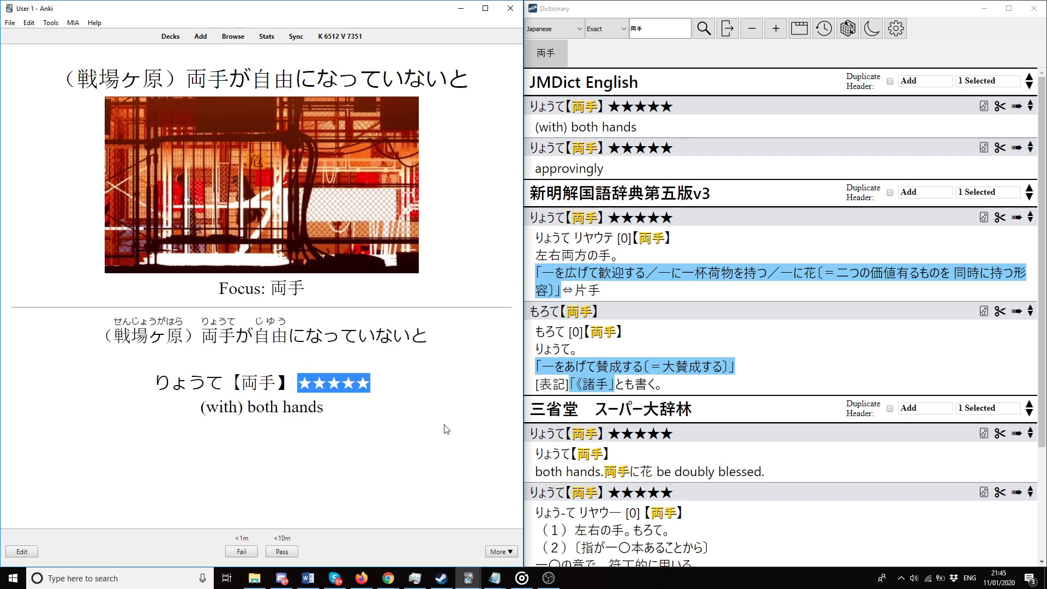
pyautogui.click(357, 400)
pyautogui.moveTo(304, 388); pyautogui.dragTo(441, 392)
pyautogui.moveTo(296, 389); pyautogui.dragTo(344, 405)
pyautogui.moveTo(290, 385); pyautogui.dragTo(338, 388)
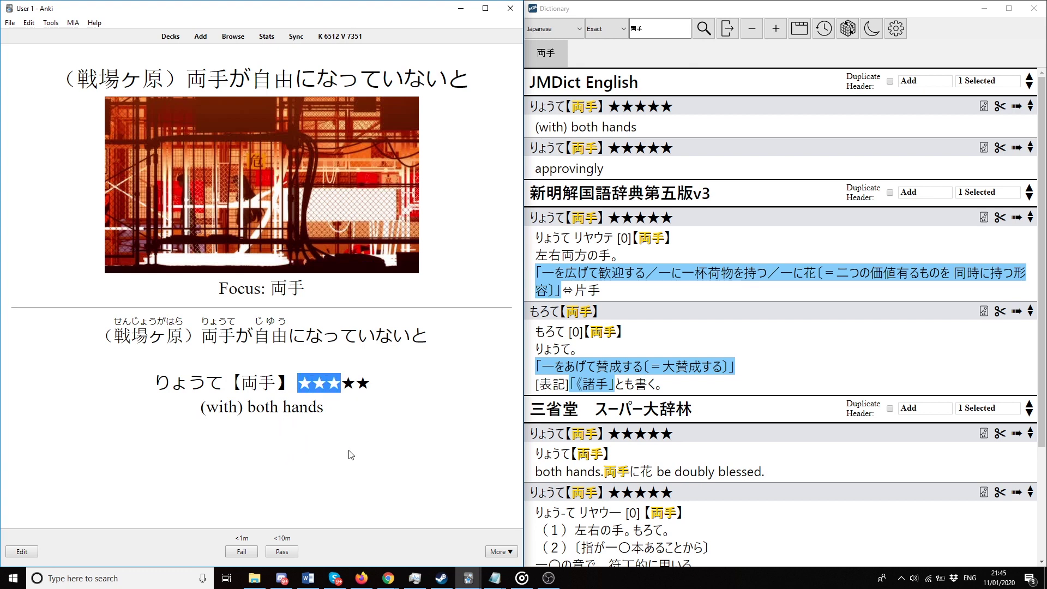
pyautogui.click(345, 404)
pyautogui.moveTo(383, 388); pyautogui.dragTo(333, 384)
pyautogui.click(379, 404)
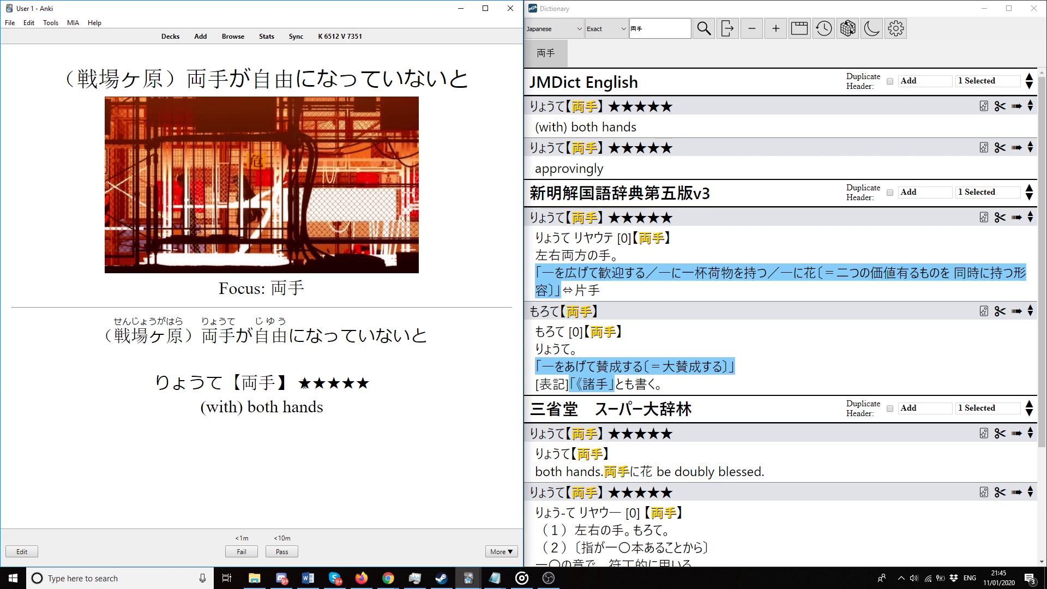
pyautogui.moveTo(304, 385); pyautogui.dragTo(328, 384)
pyautogui.click(328, 385)
# Advance past the 両手 and 届け cards to the card with the focus word 個人.
pyautogui.press('space')
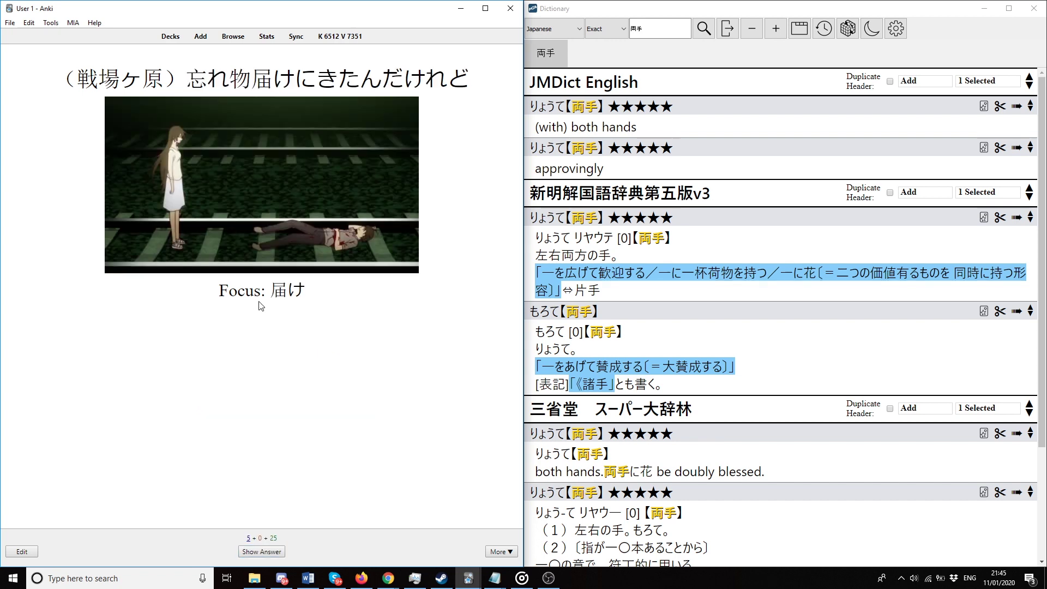
pyautogui.moveTo(195, 86)
pyautogui.press('space')
pyautogui.press('space')
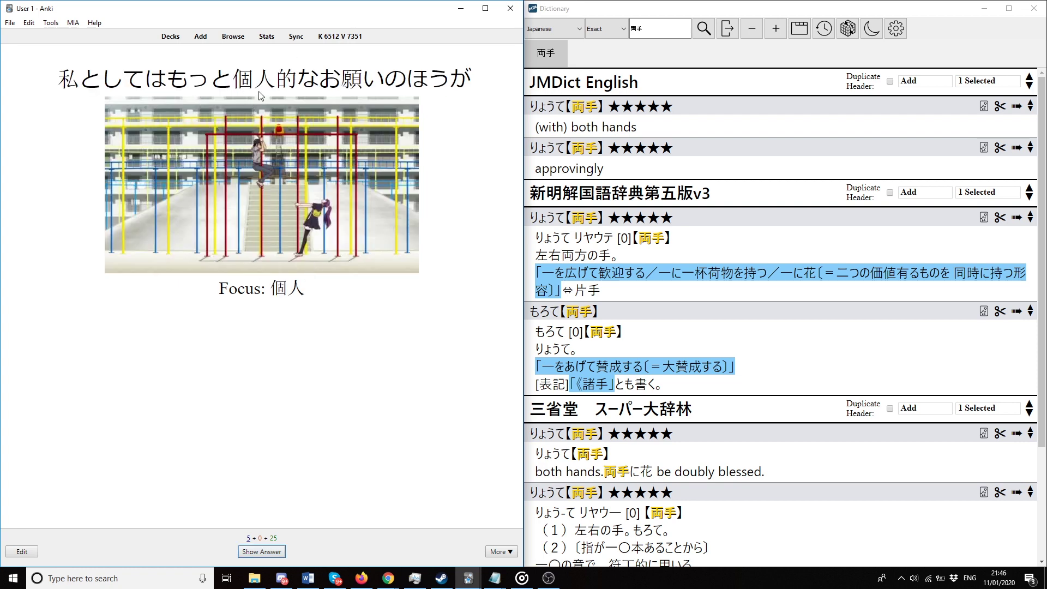
# Look up 個人的 from the card's sentence in the MIA Dictionary, removing the appended reading from the search term.
pyautogui.moveTo(299, 82); pyautogui.dragTo(234, 82)
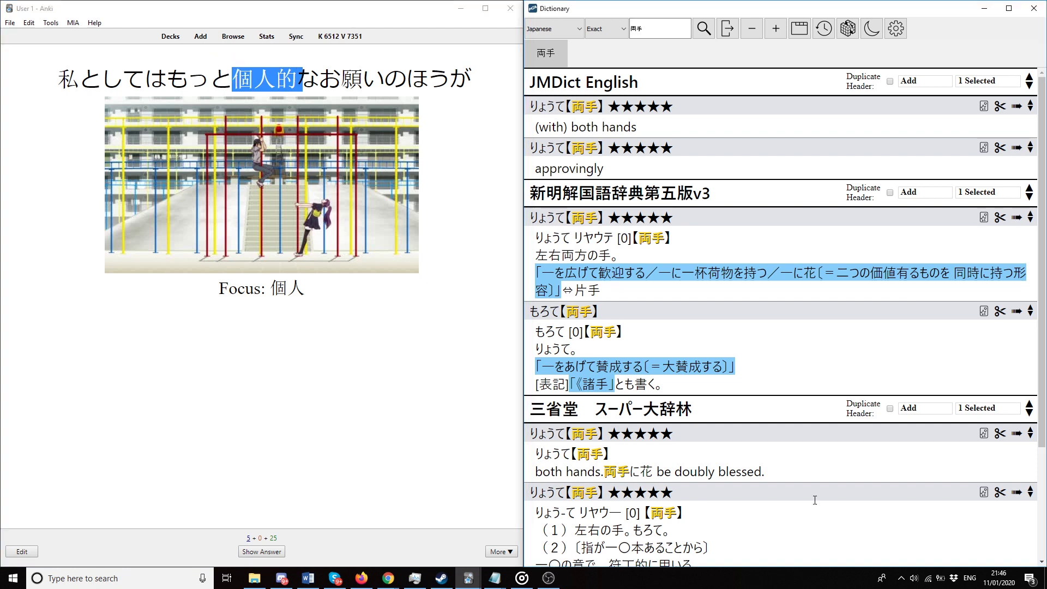
pyautogui.hotkey('ctrl', 'c')
pyautogui.press('BackSpace')
pyautogui.press('BackSpace')
pyautogui.press('BackSpace')
pyautogui.press('BackSpace')
pyautogui.press('BackSpace')
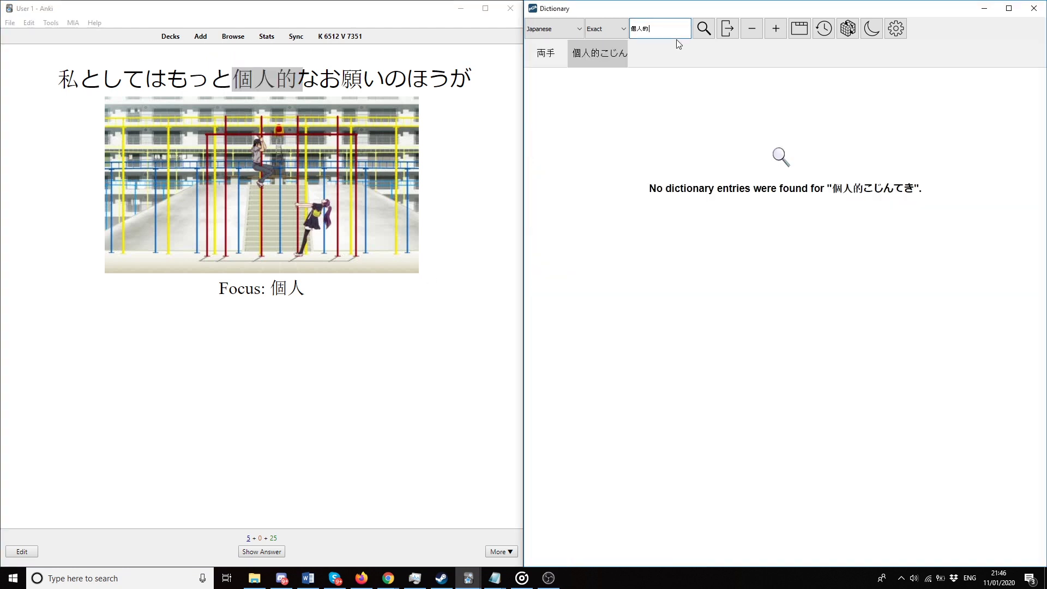
pyautogui.press('Return')
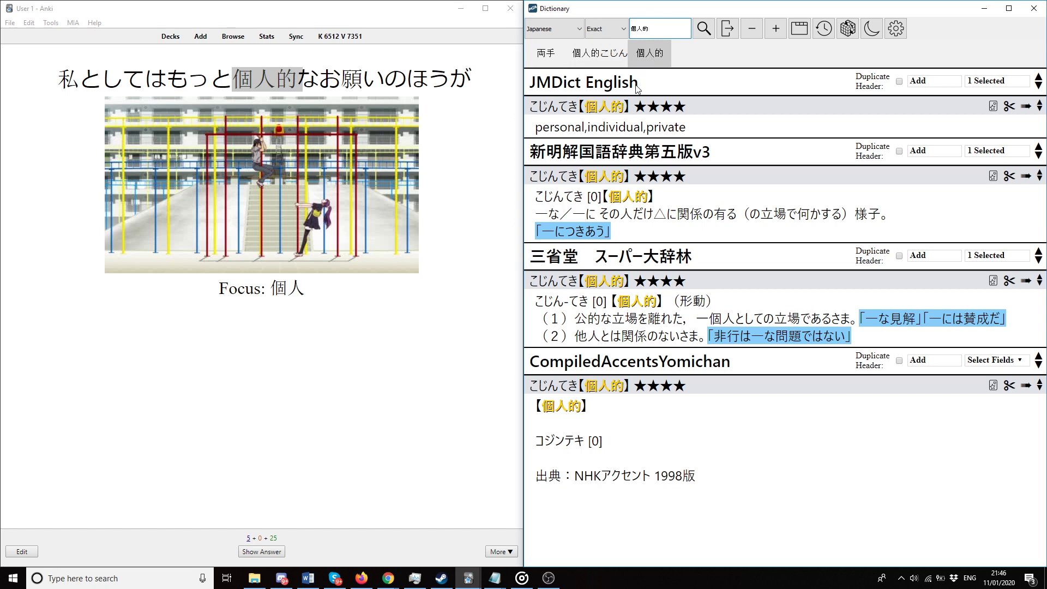
# Select the focus word 発作 on the card and look it up in the MIA Dictionary.
pyautogui.click(338, 319)
pyautogui.moveTo(305, 288); pyautogui.dragTo(271, 288)
pyautogui.hotkey('ctrl', 'c')
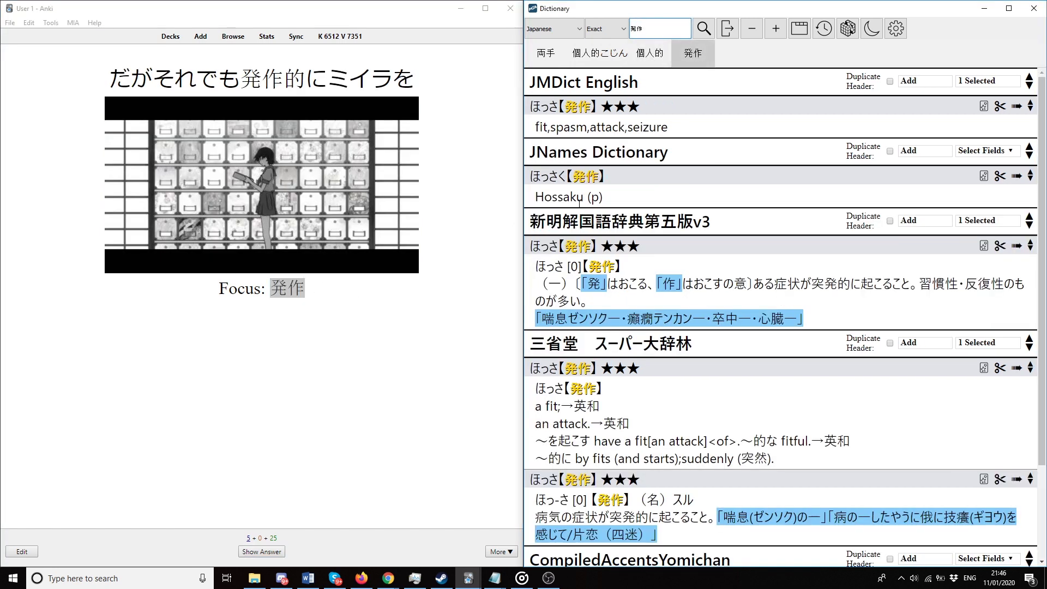
# Reveal the answer of the 発作 card and grade it to continue to the next card.
pyautogui.click(362, 352)
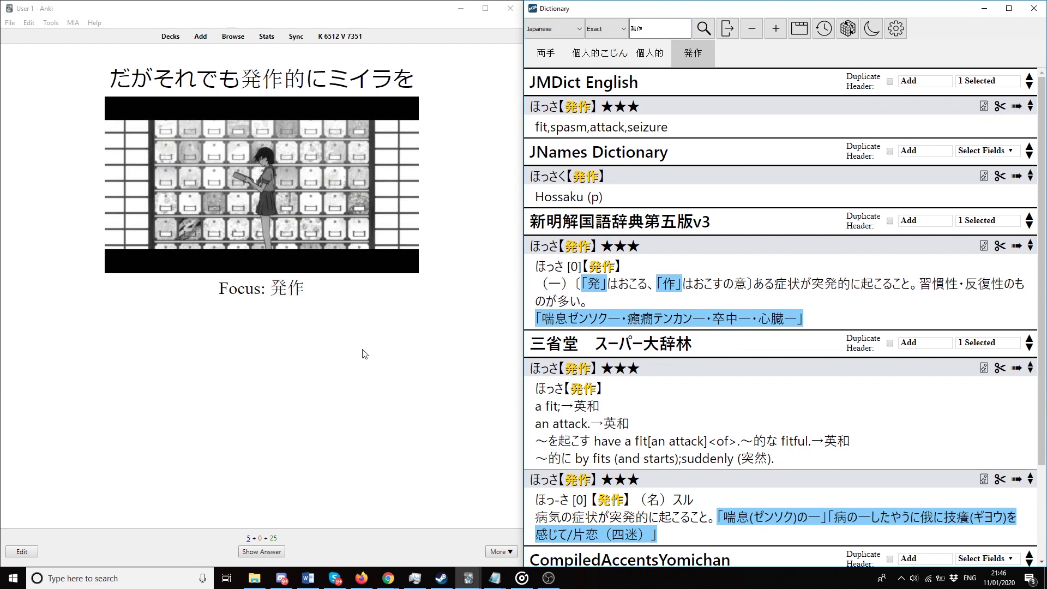
pyautogui.press('space')
pyautogui.press('space')
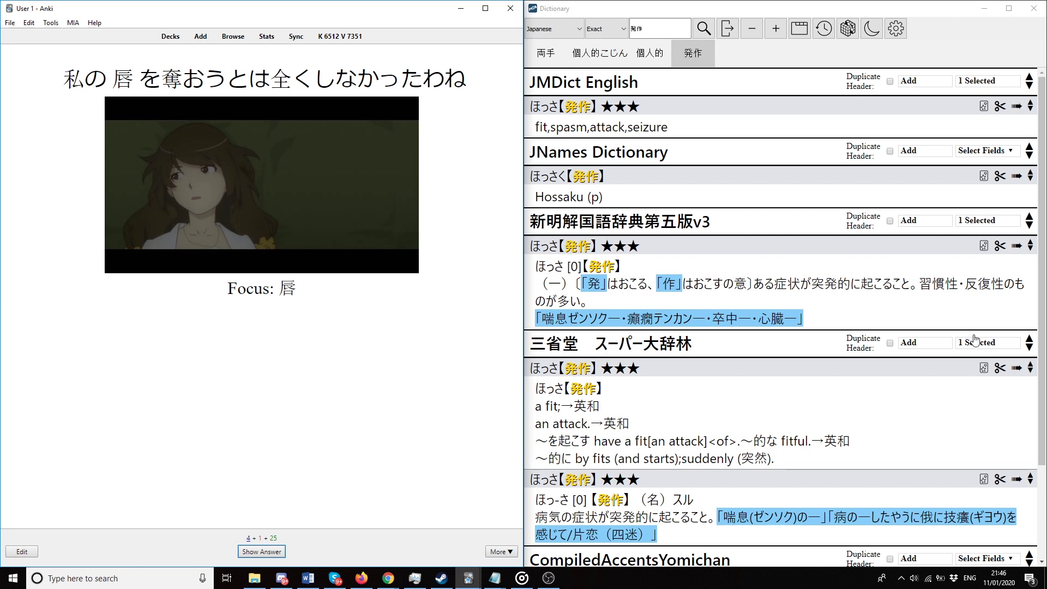
# Examine the card fields offered as export targets for the JMDict English definitions, and close the list unchanged.
pyautogui.click(1003, 83)
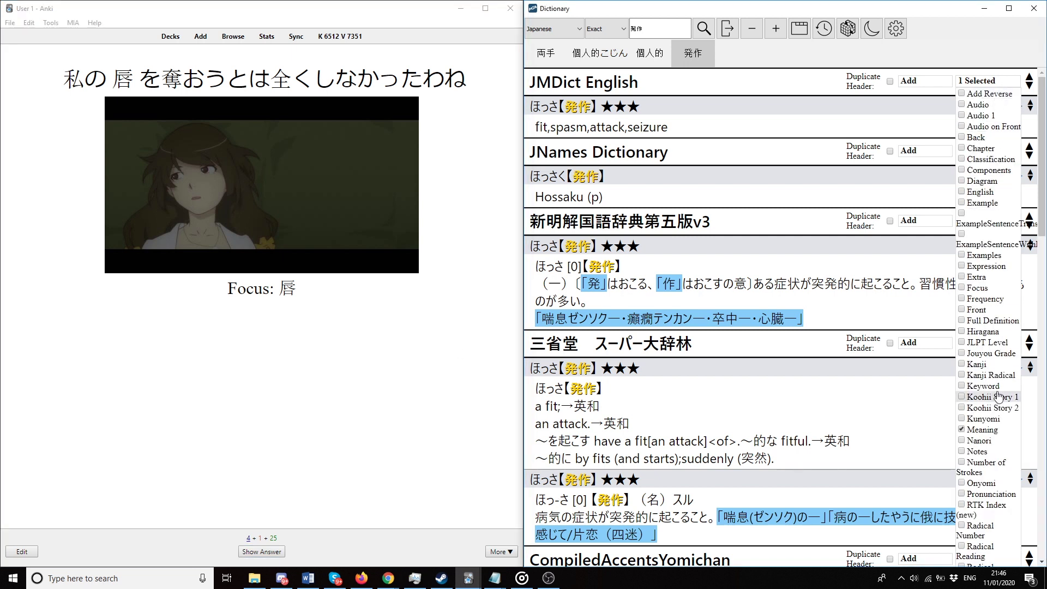
pyautogui.scroll(-2, 998, 443)
pyautogui.scroll(-4, 999, 443)
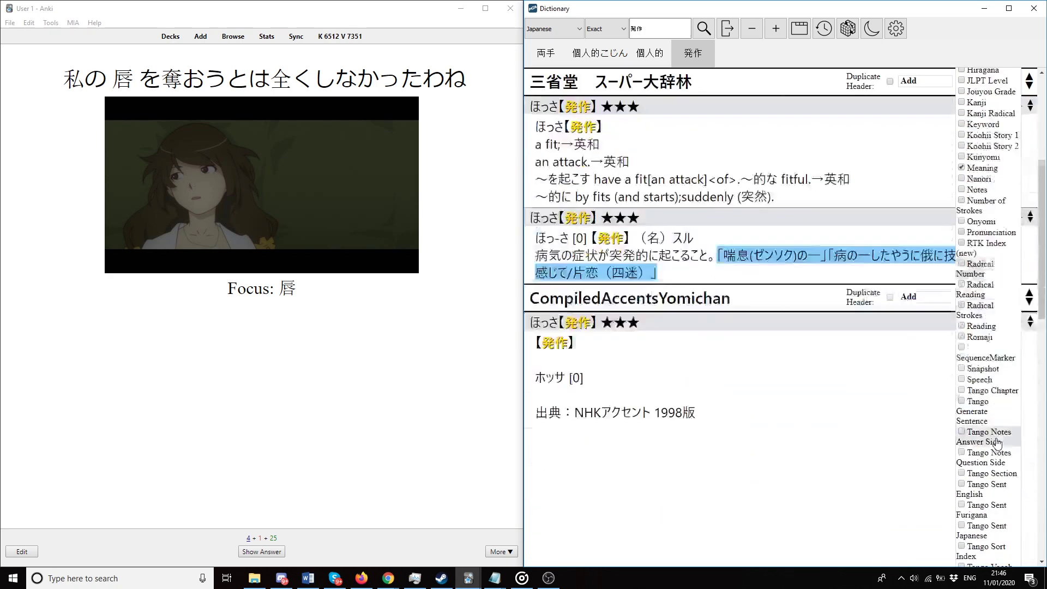
pyautogui.scroll(8, 724, 440)
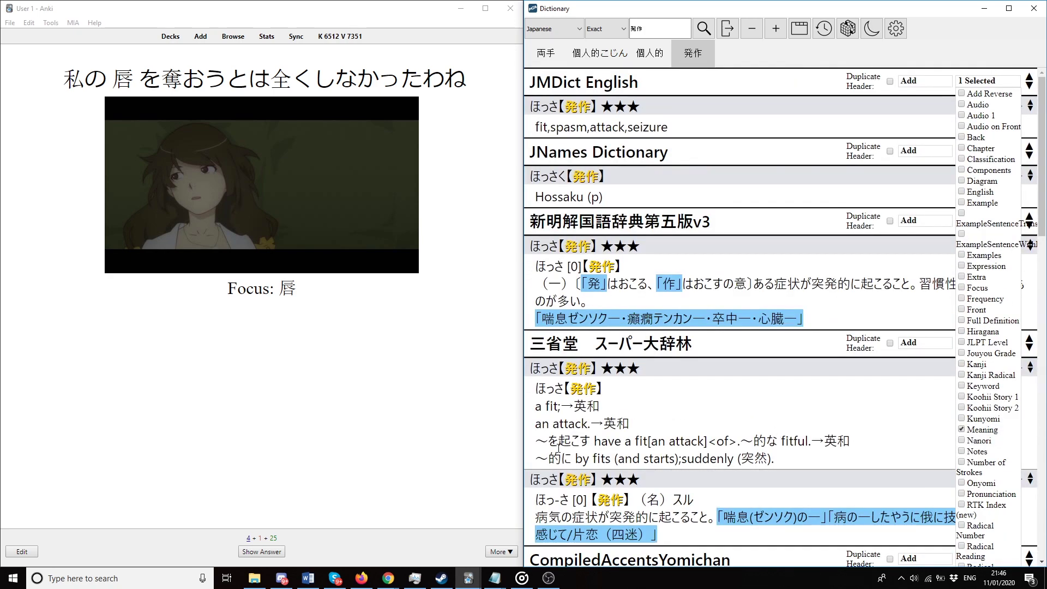
pyautogui.click(311, 398)
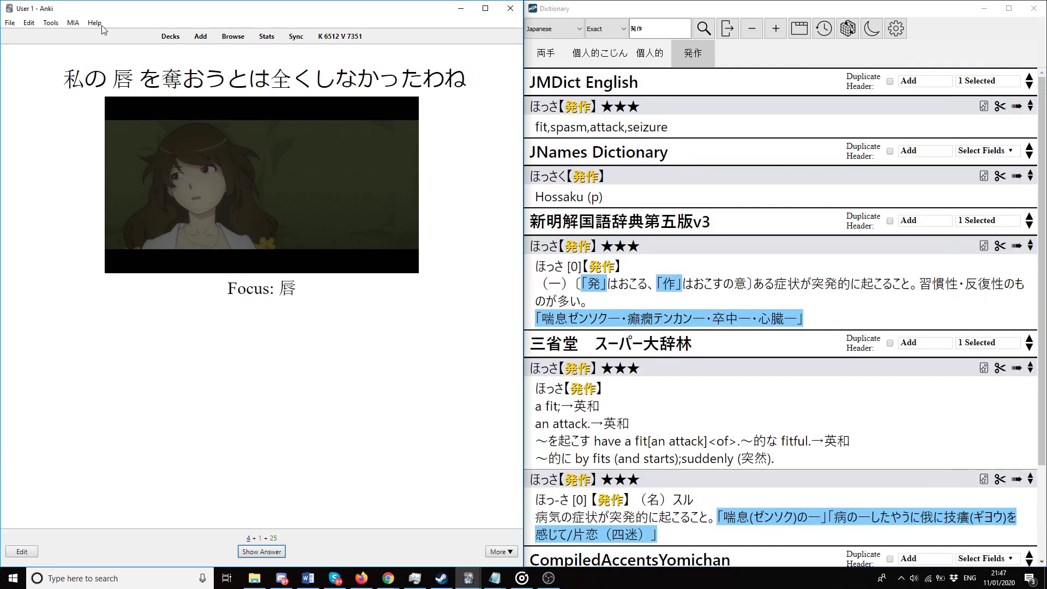
# Return to the deck list and look over the available MorphMan tools.
pyautogui.click(170, 37)
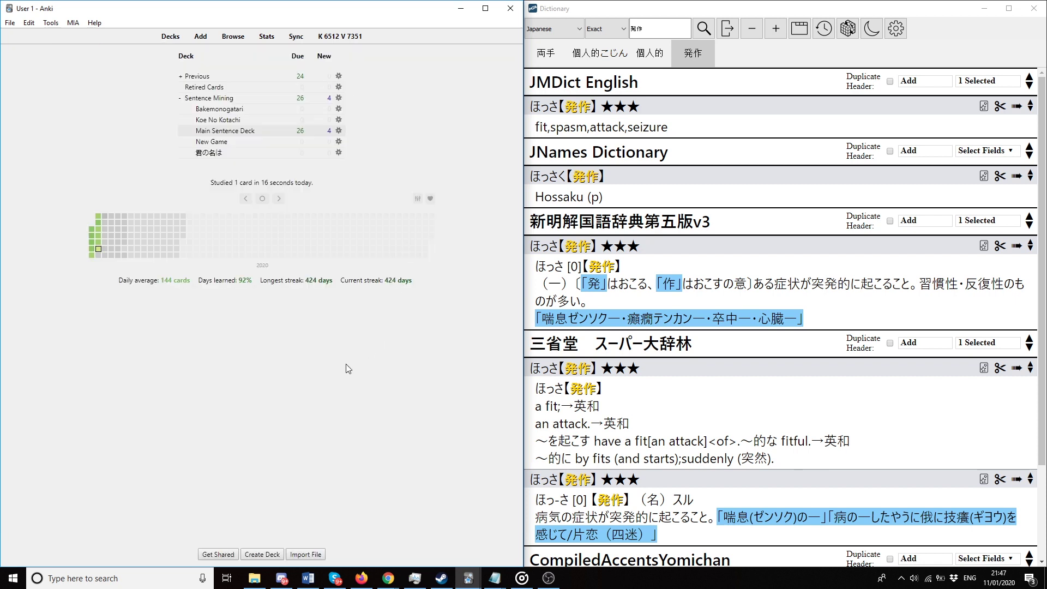
pyautogui.click(51, 23)
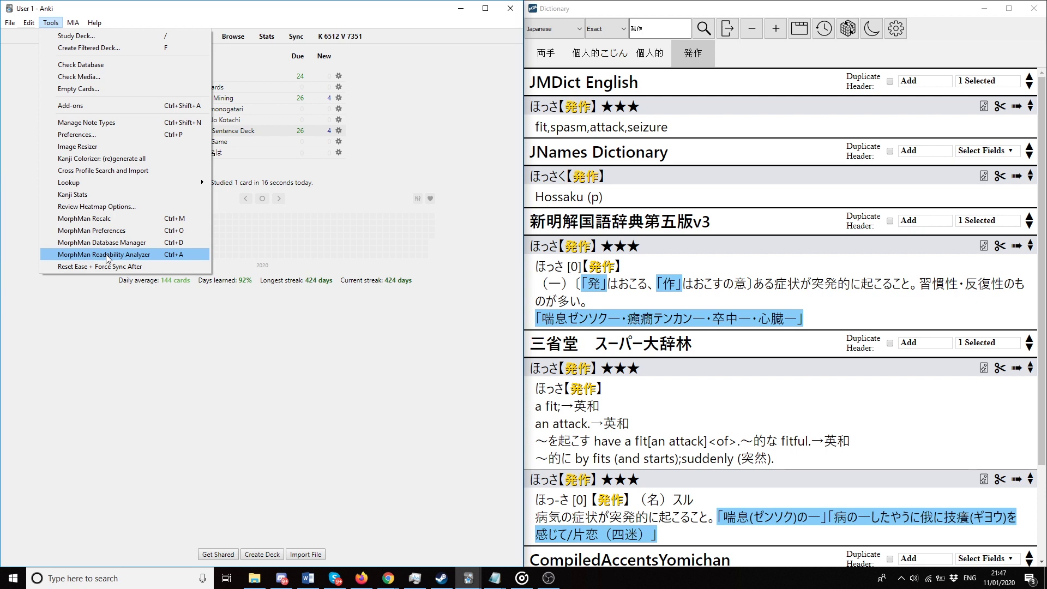
pyautogui.press('Escape')
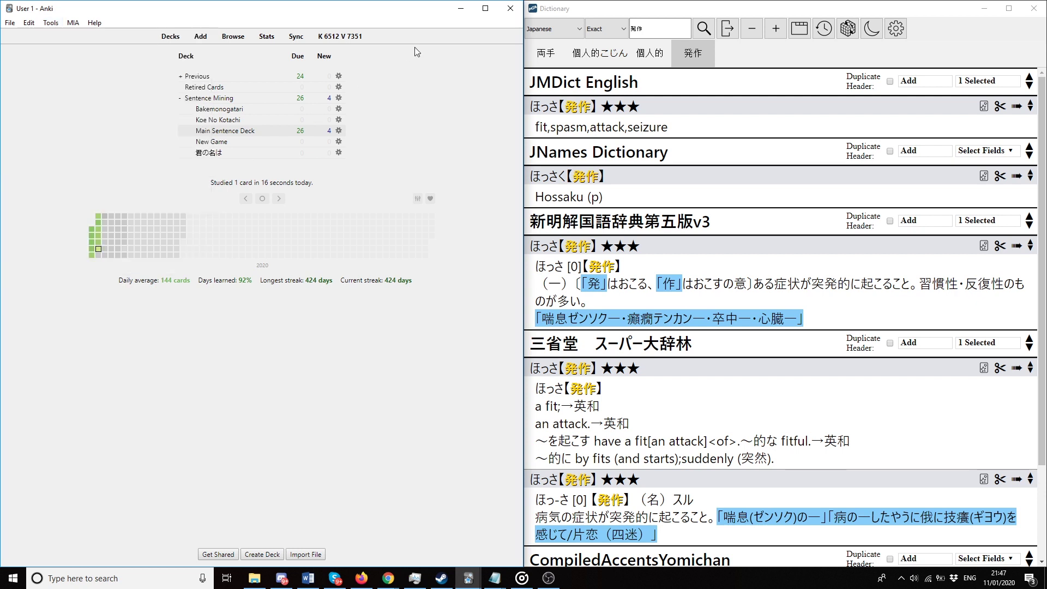
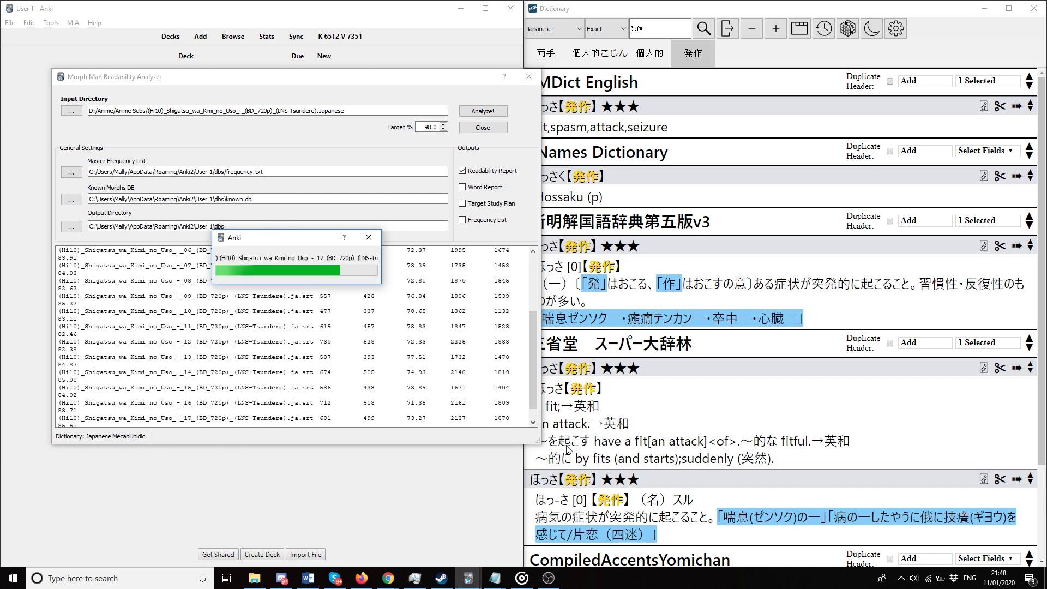
# Enlarge the Morph Man Readability Analyzer window so the report's columns fit on single lines.
pyautogui.moveTo(538, 439); pyautogui.dragTo(770, 482)
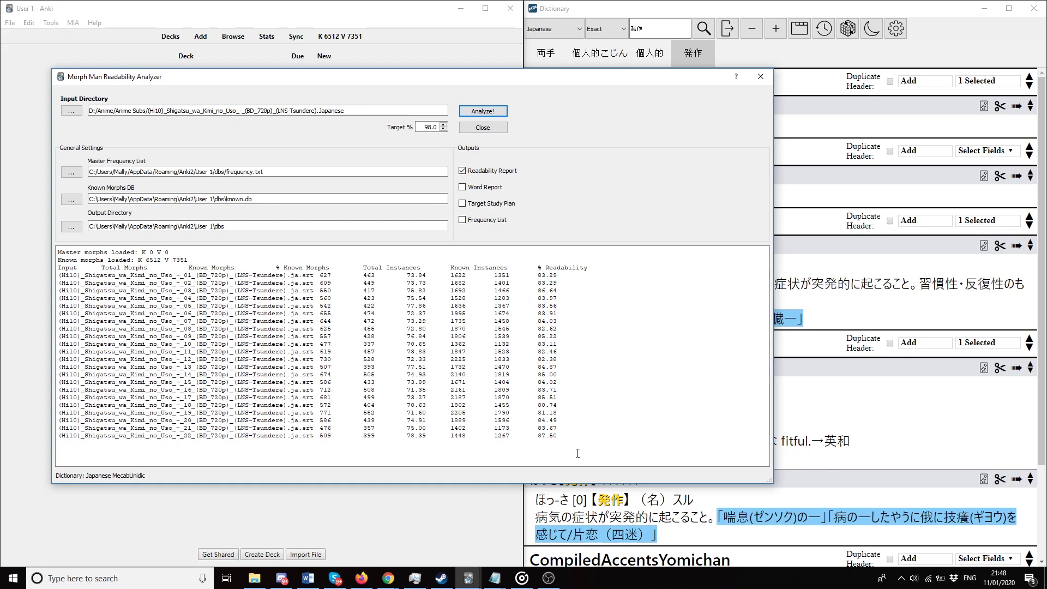
# Examine the readability percentages reported for the Shigatsu wa Kimi no Uso episodes.
pyautogui.moveTo(540, 268); pyautogui.dragTo(600, 434)
pyautogui.click(551, 283)
pyautogui.click(567, 314)
pyautogui.click(406, 375)
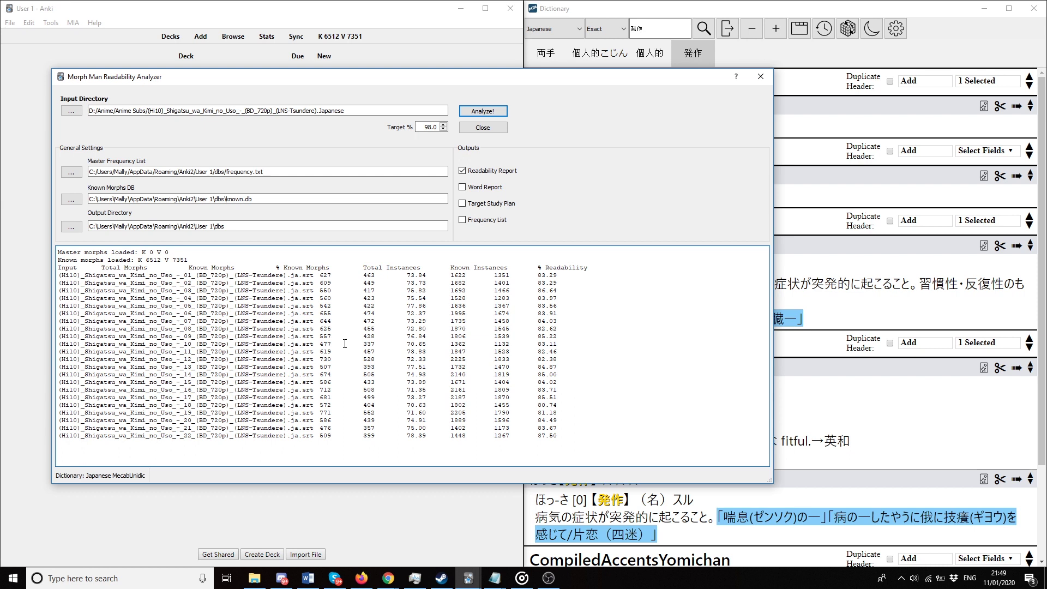
pyautogui.moveTo(538, 274); pyautogui.dragTo(593, 436)
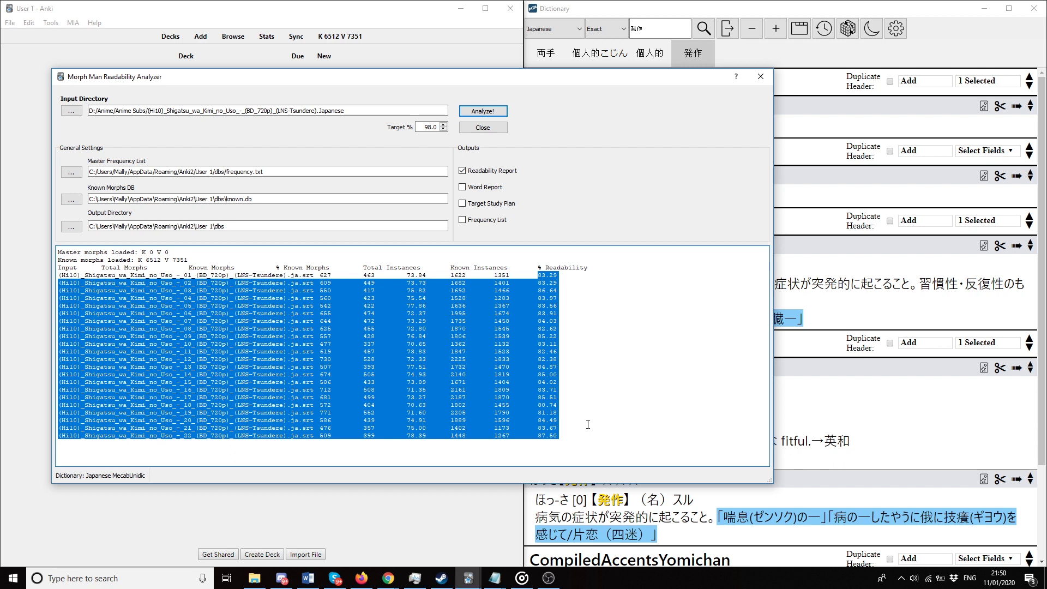
pyautogui.click(569, 249)
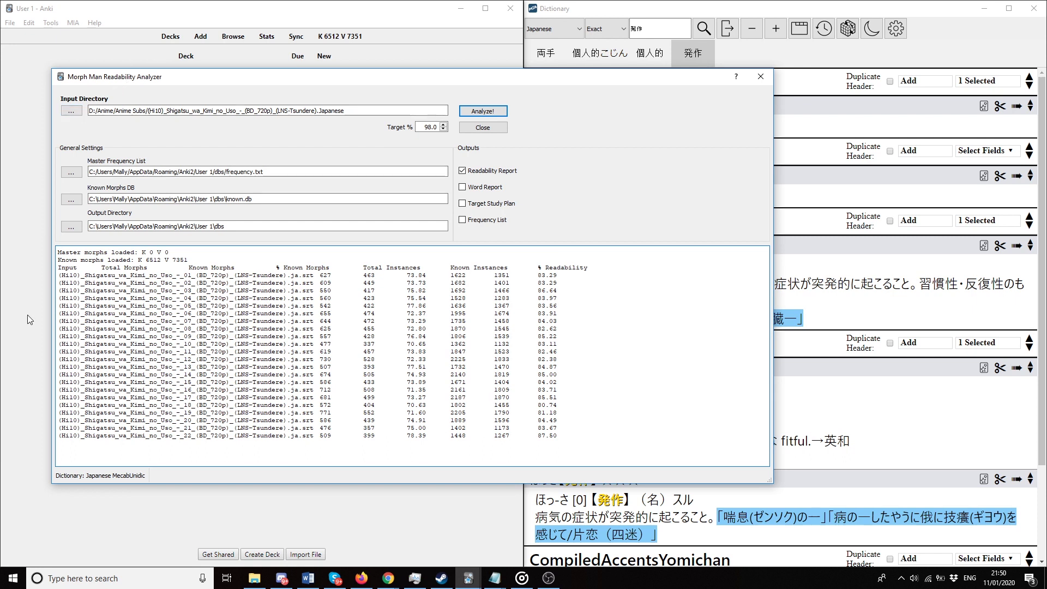
# Set the input directory to the Hunter x Hunter 1-148 HorribleSubs folder and run the readability analysis.
pyautogui.click(71, 110)
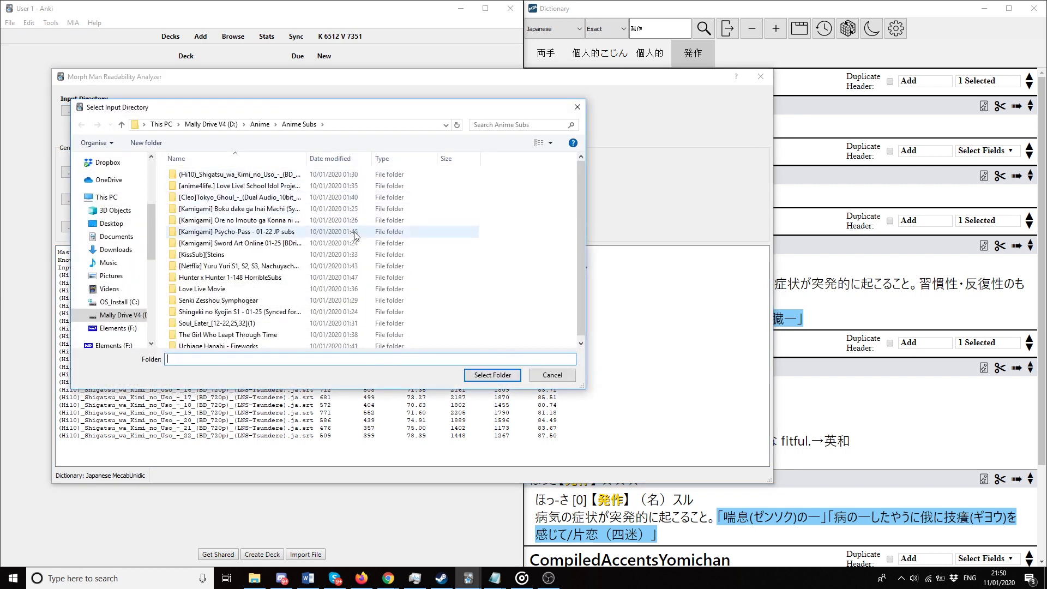
pyautogui.click(249, 278)
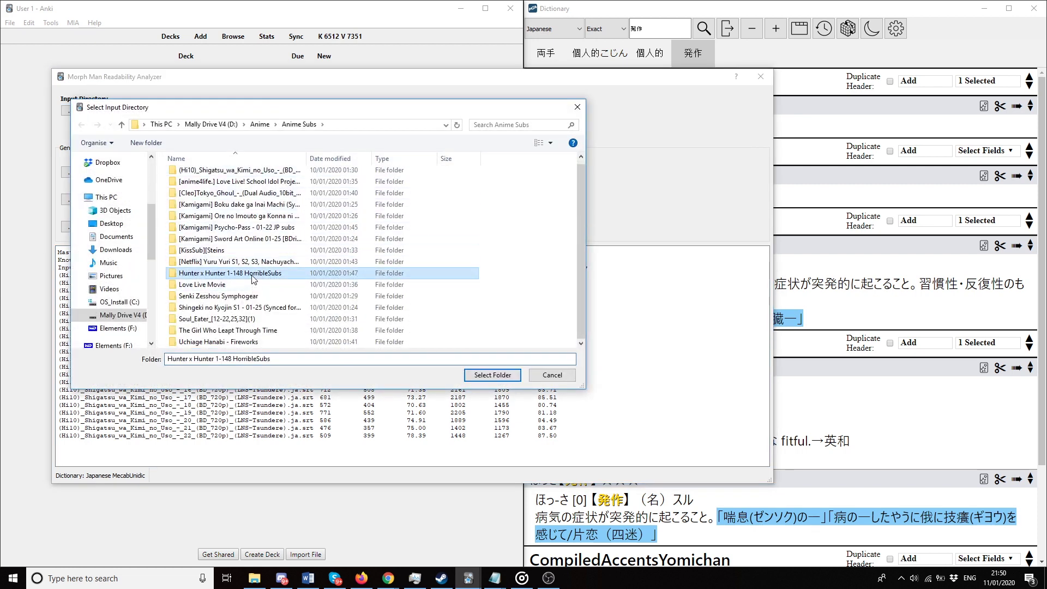
pyautogui.doubleClick(249, 276)
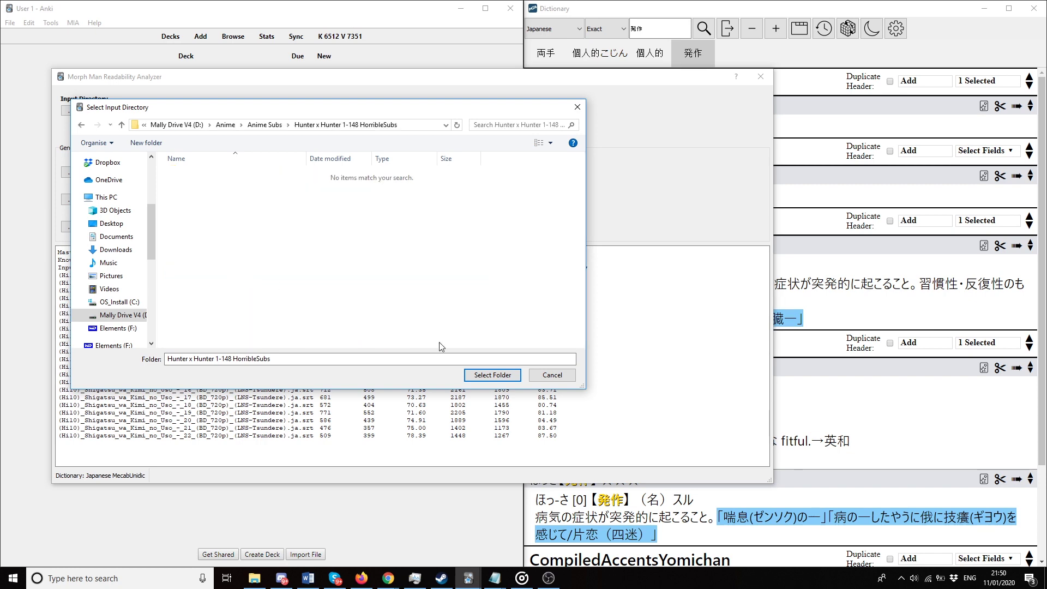
pyautogui.click(483, 375)
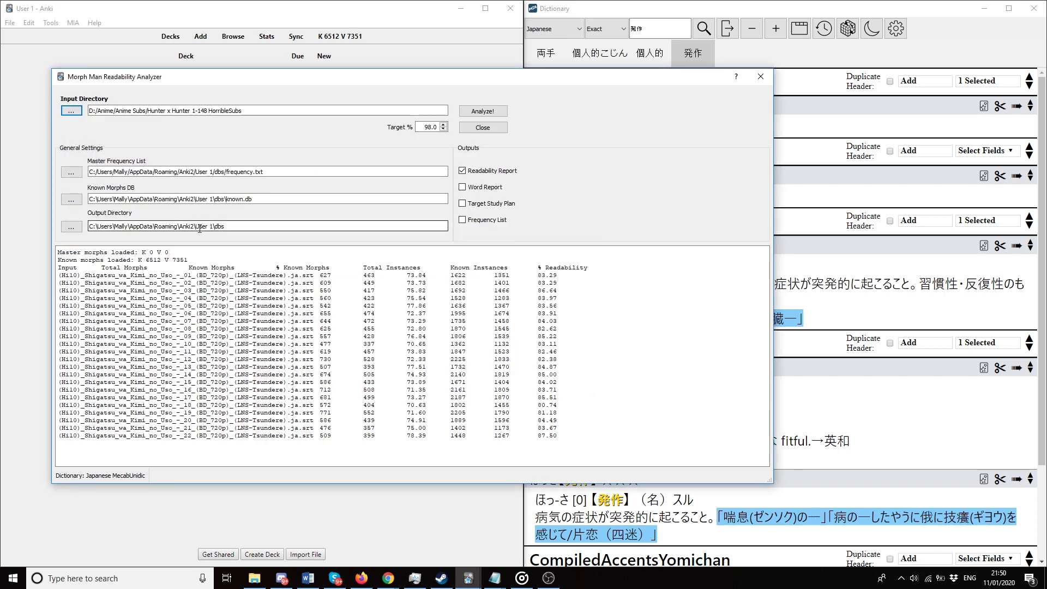
pyautogui.click(495, 114)
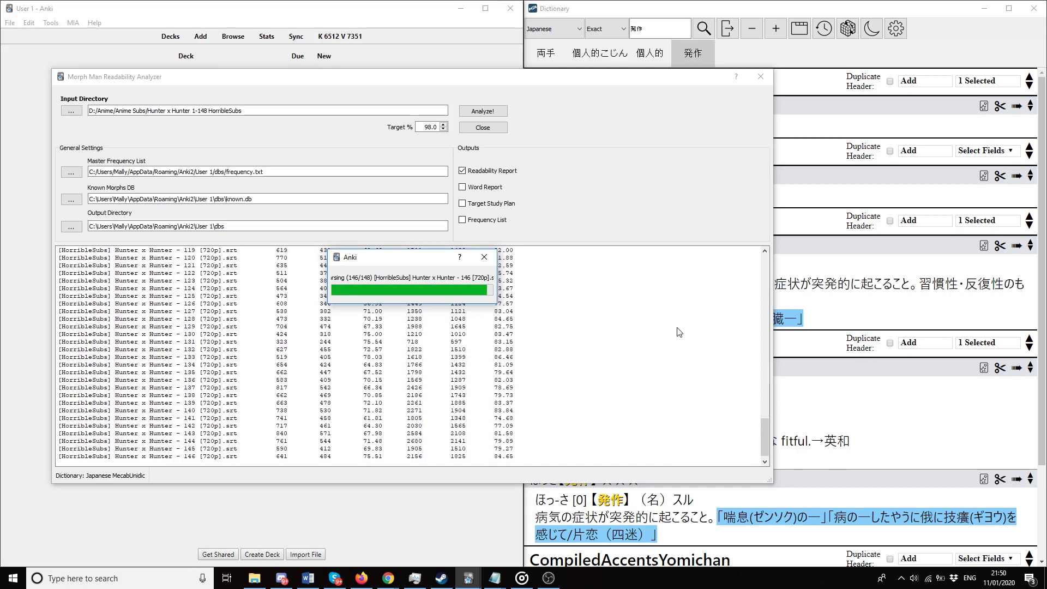
# Review the readability figures of the early Hunter x Hunter episodes, highlighting episode 35's score and file name.
pyautogui.moveTo(767, 434); pyautogui.dragTo(760, 267)
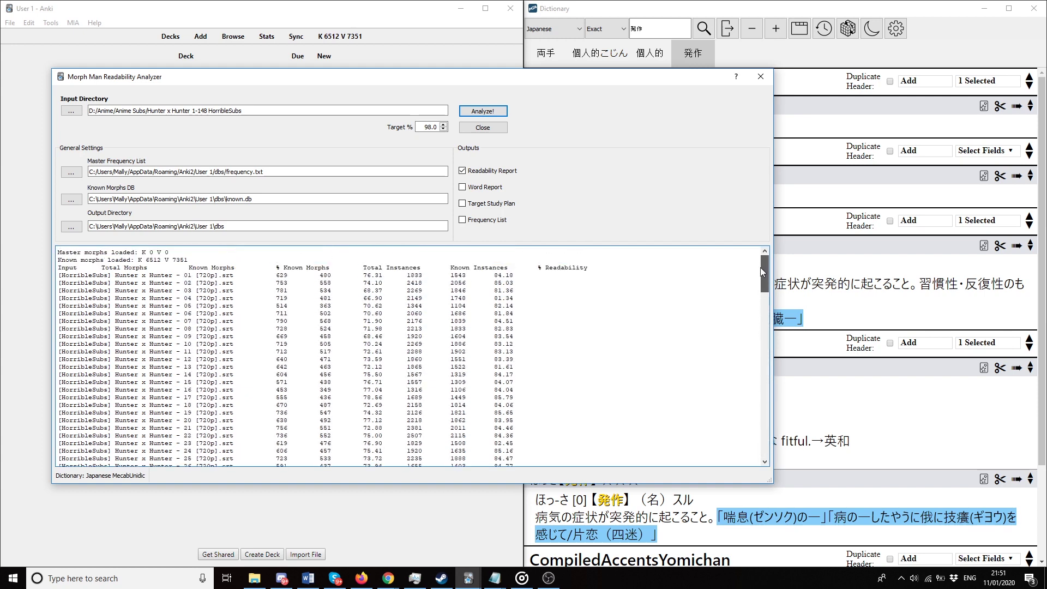
pyautogui.moveTo(497, 275); pyautogui.dragTo(539, 331)
pyautogui.click(539, 330)
pyautogui.moveTo(766, 266); pyautogui.dragTo(763, 299)
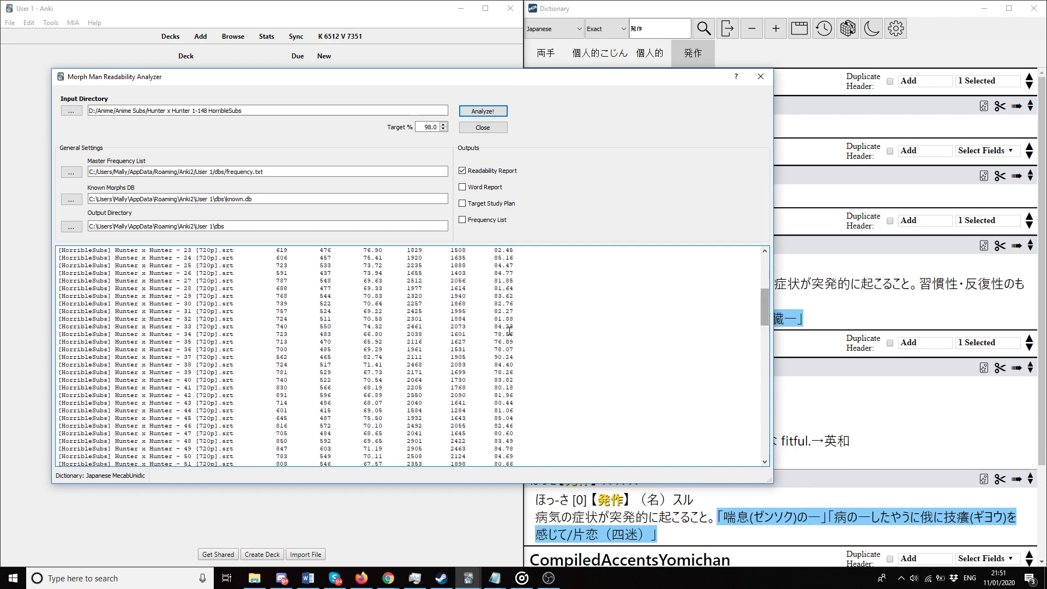
pyautogui.moveTo(493, 341); pyautogui.dragTo(513, 342)
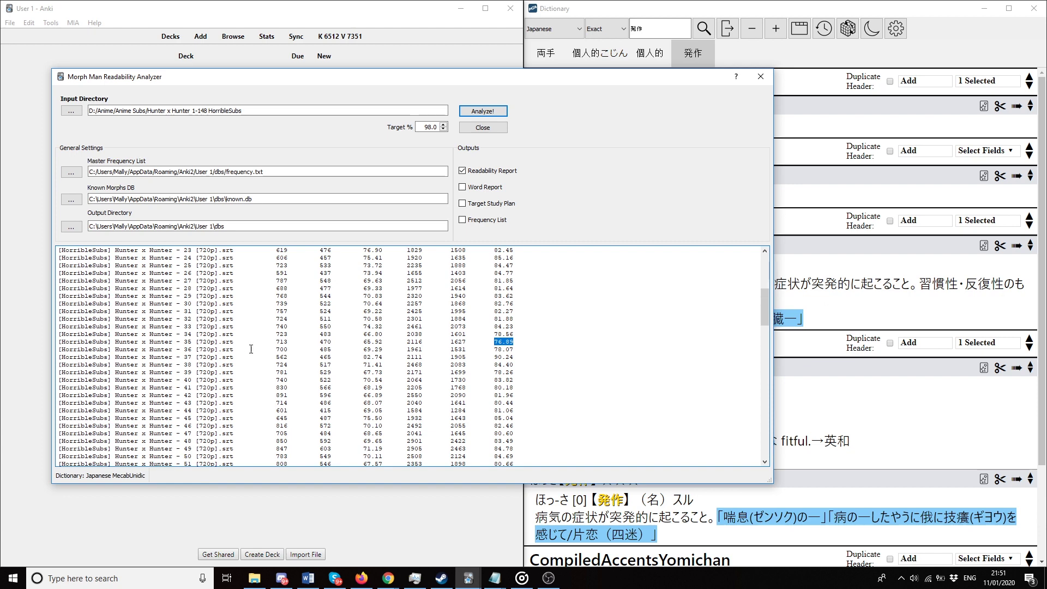
pyautogui.moveTo(233, 342); pyautogui.dragTo(140, 342)
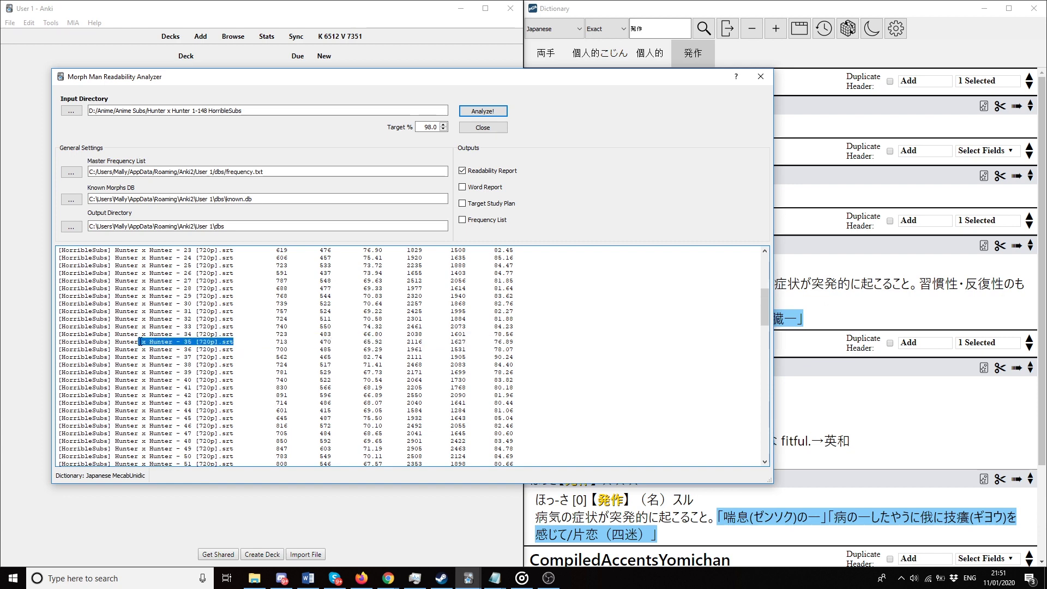
pyautogui.click(696, 380)
# Examine the Hunter x Hunter report line for episode 47 and the remaining episodes through 148, returning to the report's start.
pyautogui.moveTo(765, 314); pyautogui.dragTo(765, 332)
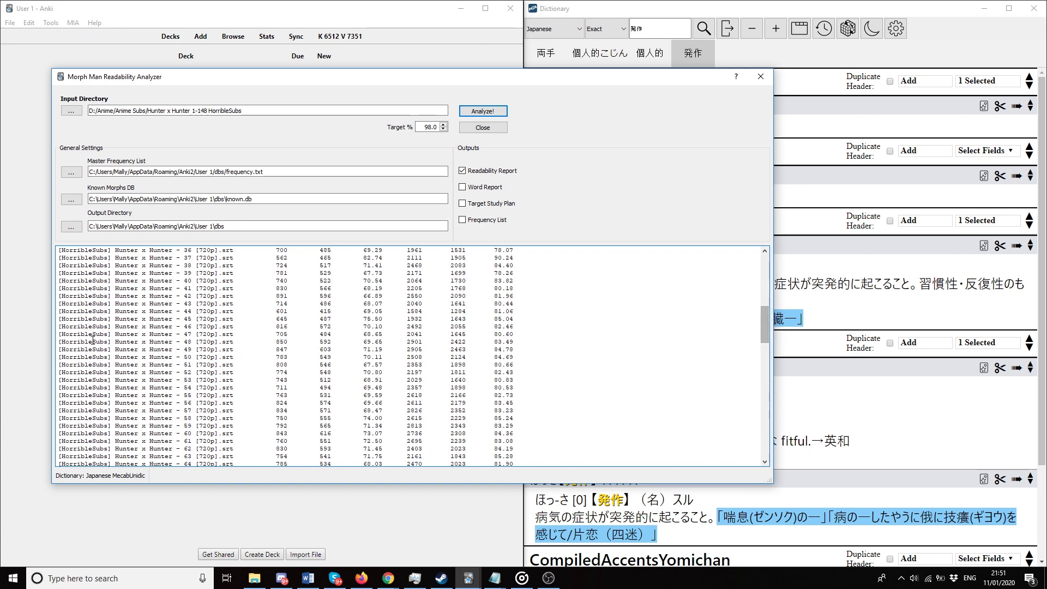
pyautogui.moveTo(145, 334); pyautogui.dragTo(72, 330)
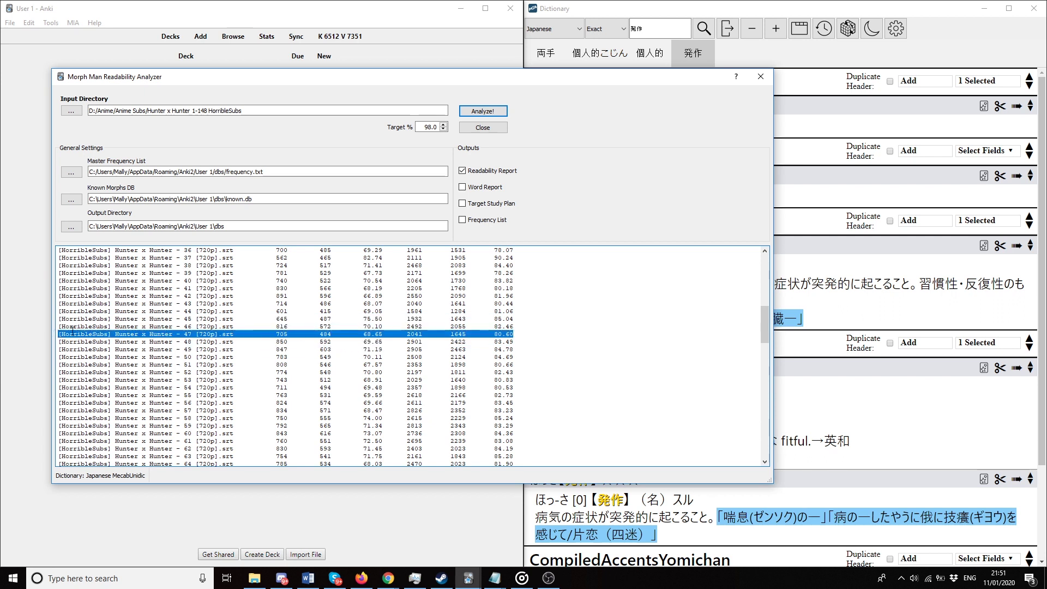
pyautogui.click(504, 345)
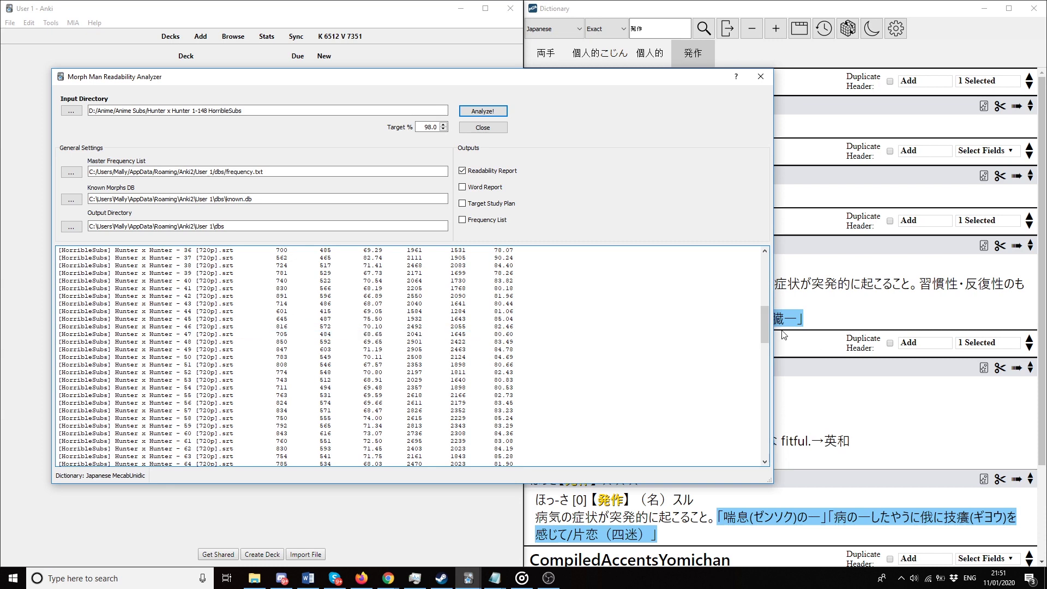
pyautogui.moveTo(767, 327); pyautogui.dragTo(746, 448)
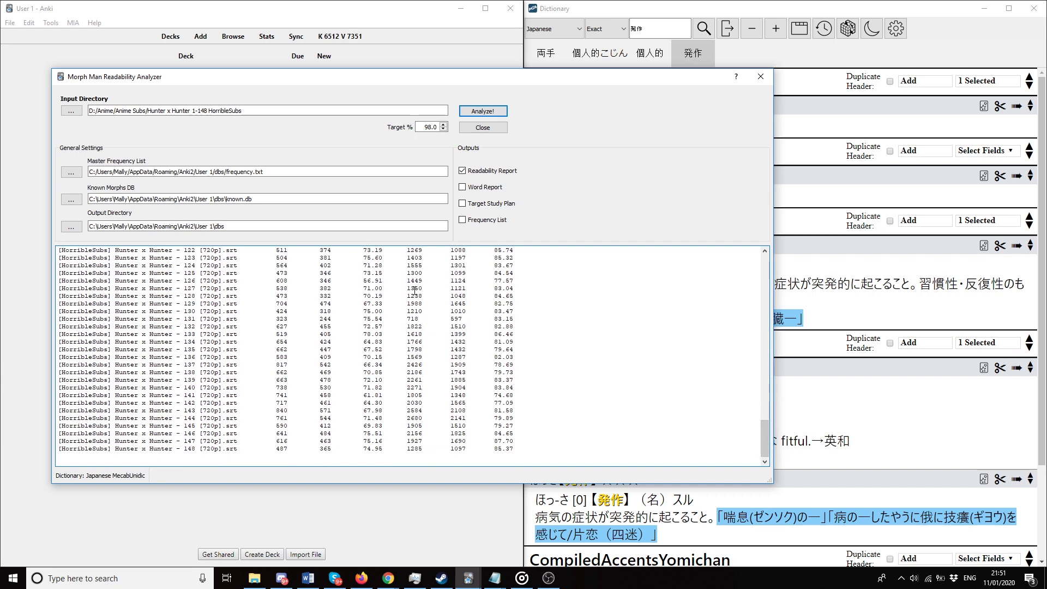
pyautogui.hotkey('ctrl', 'Home')
# Analyze the [Kamigami] Psycho-Pass - 01-22 JP subs folder and highlight the readability figures of its episodes.
pyautogui.click(77, 112)
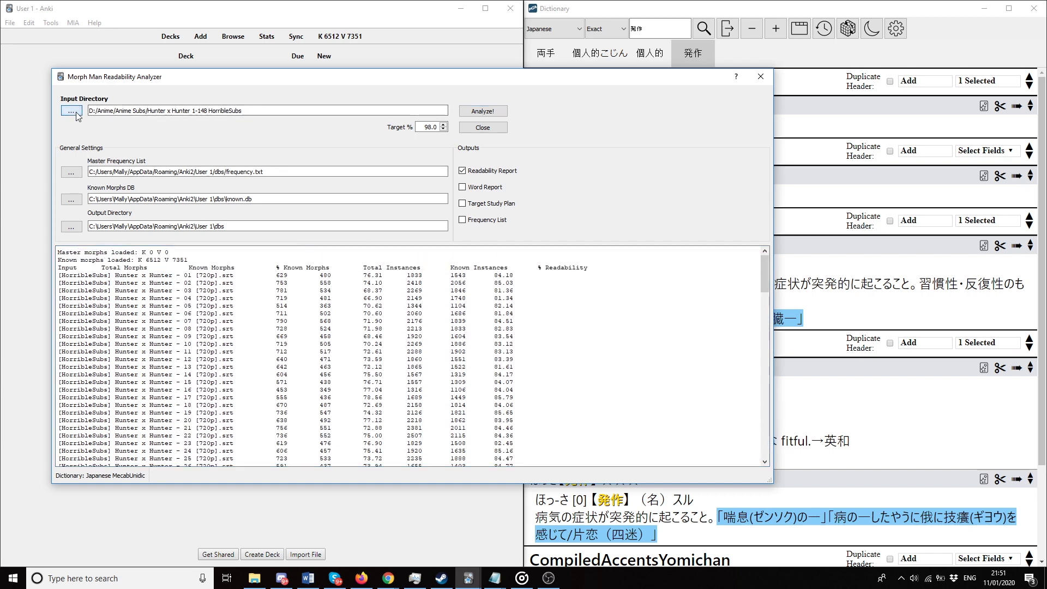
pyautogui.scroll(-1, 300, 207)
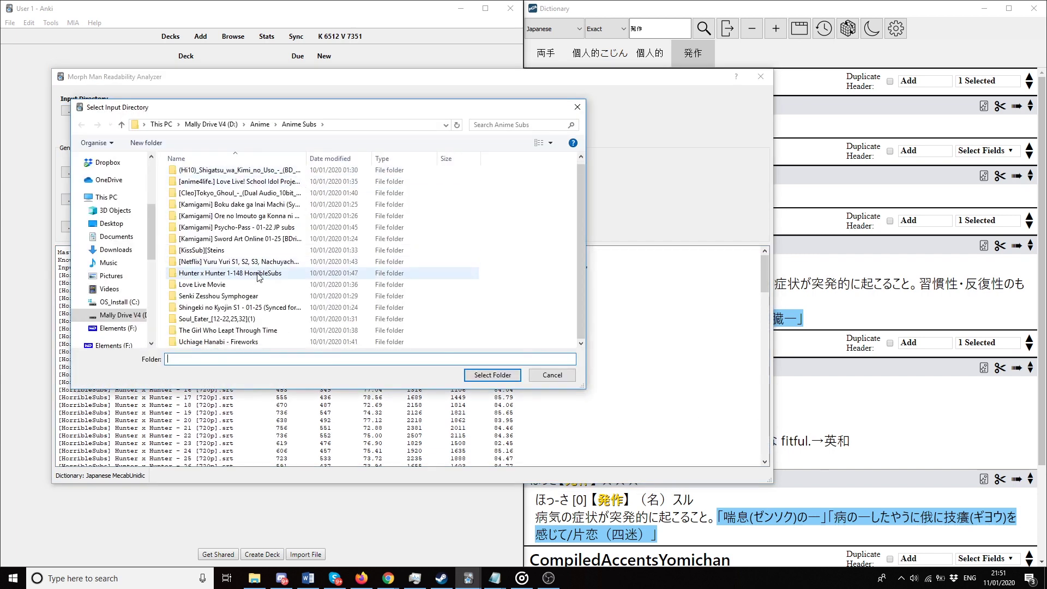
pyautogui.scroll(1, 240, 314)
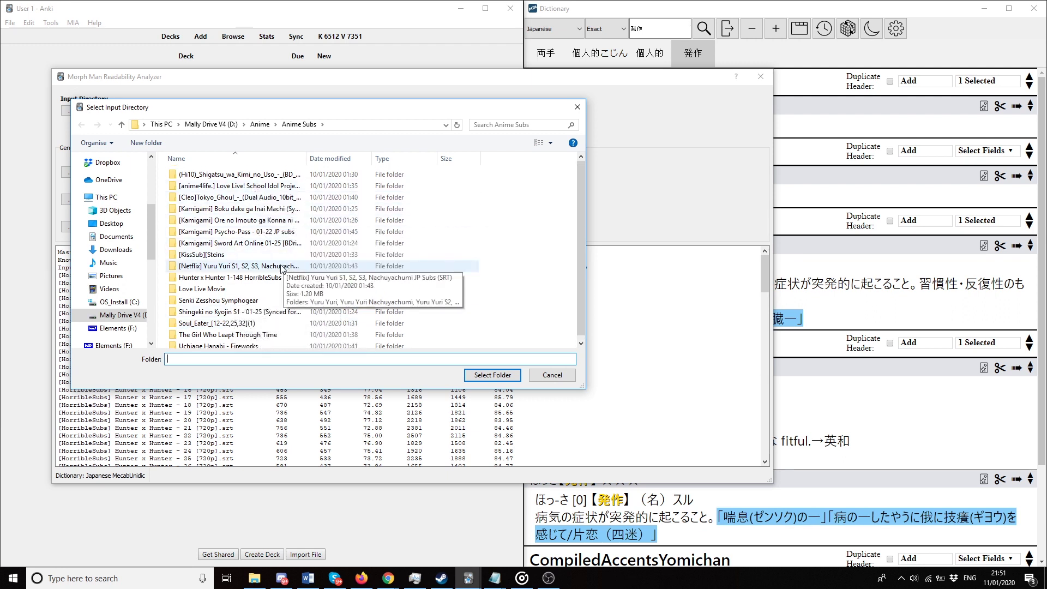
pyautogui.click(268, 237)
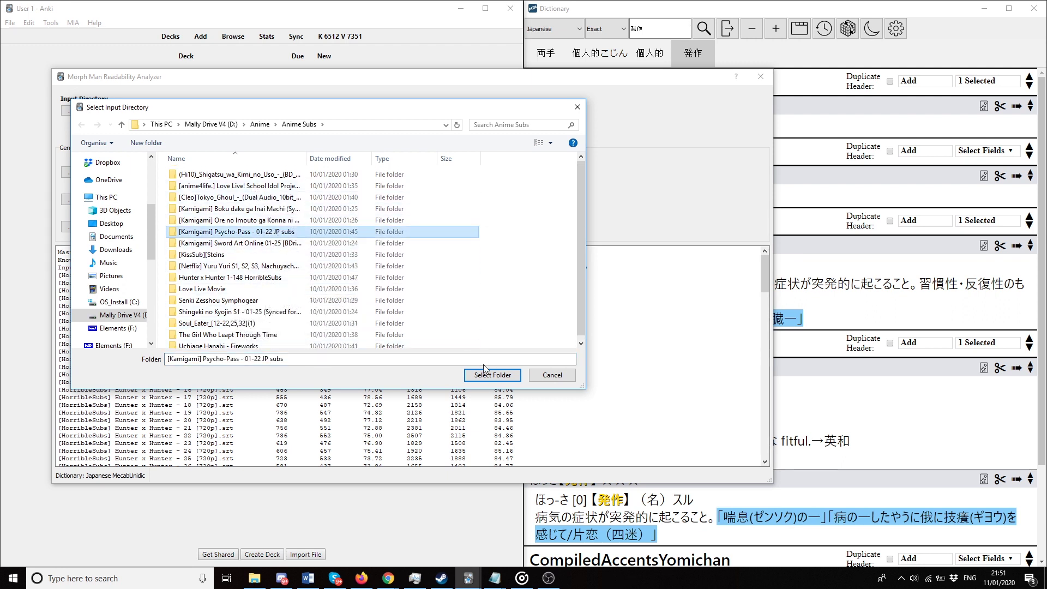
pyautogui.click(497, 375)
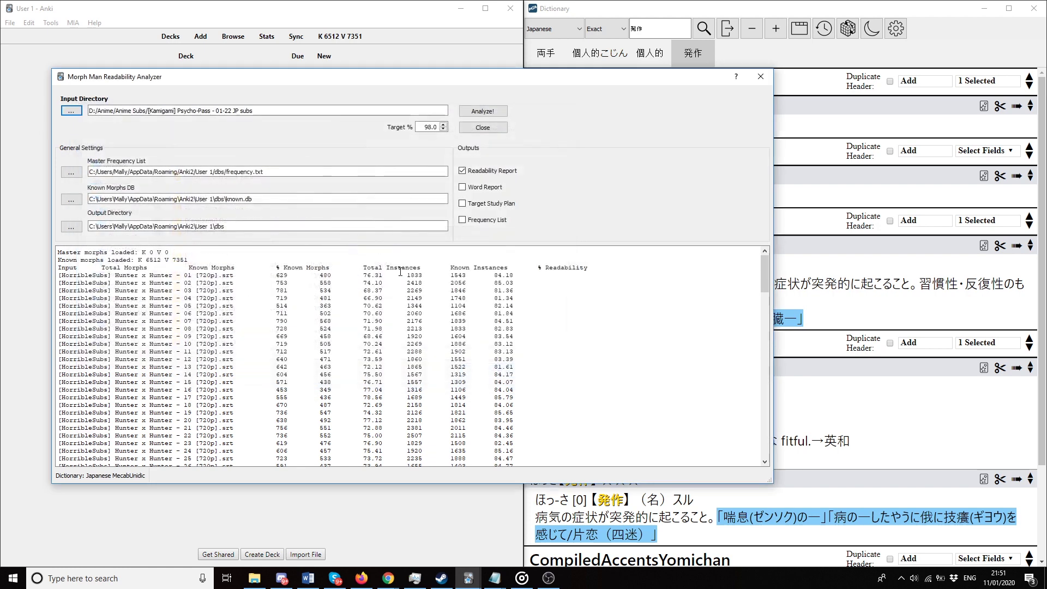
pyautogui.click(482, 112)
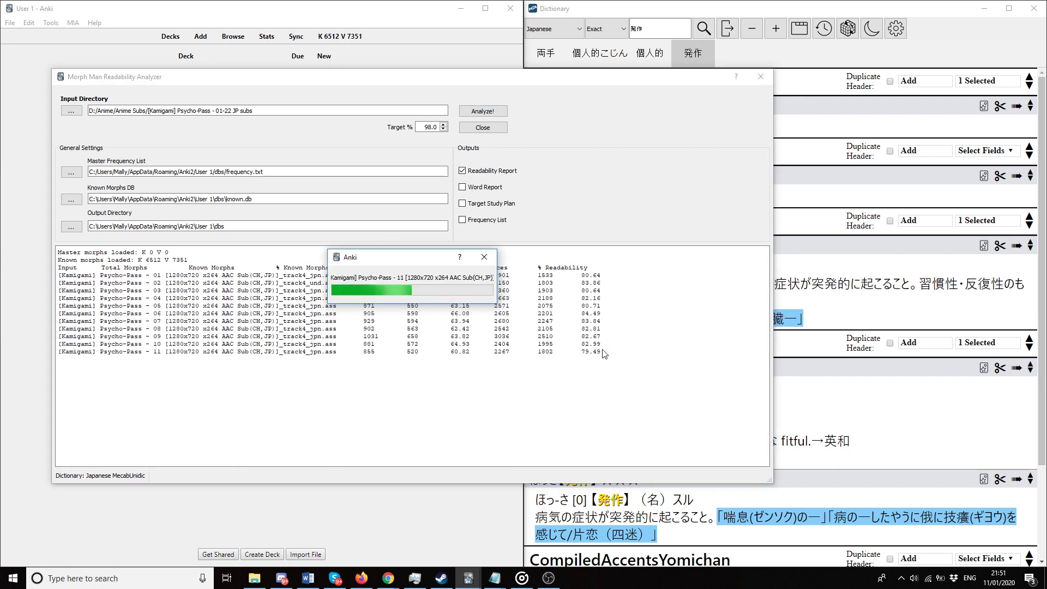
pyautogui.moveTo(593, 284); pyautogui.dragTo(616, 430)
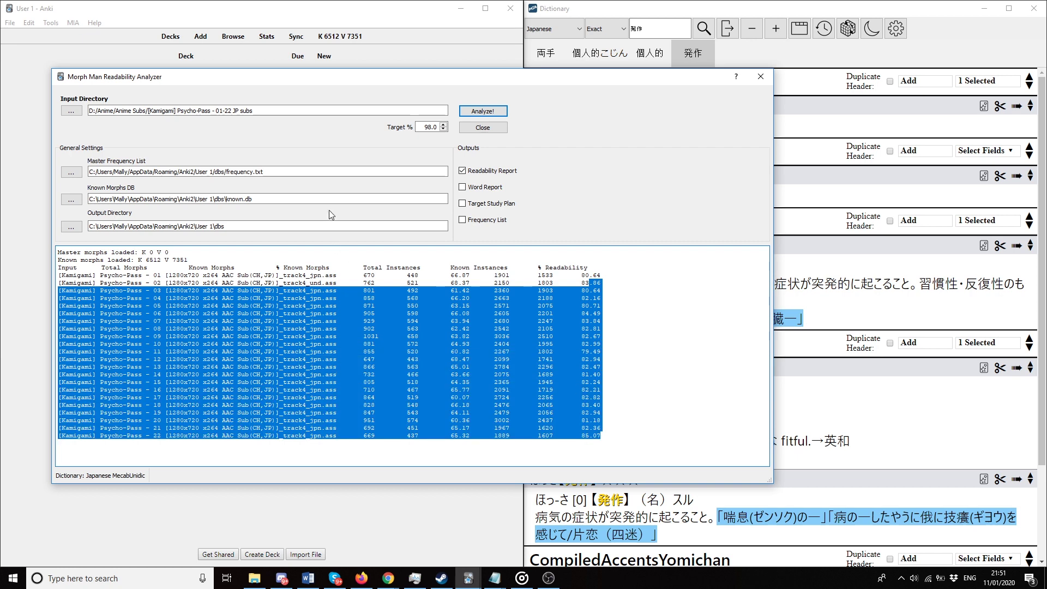
# Set the input directory to the [Kamigami] Sword Art Online 01-25 folder and run the readability analysis.
pyautogui.click(79, 113)
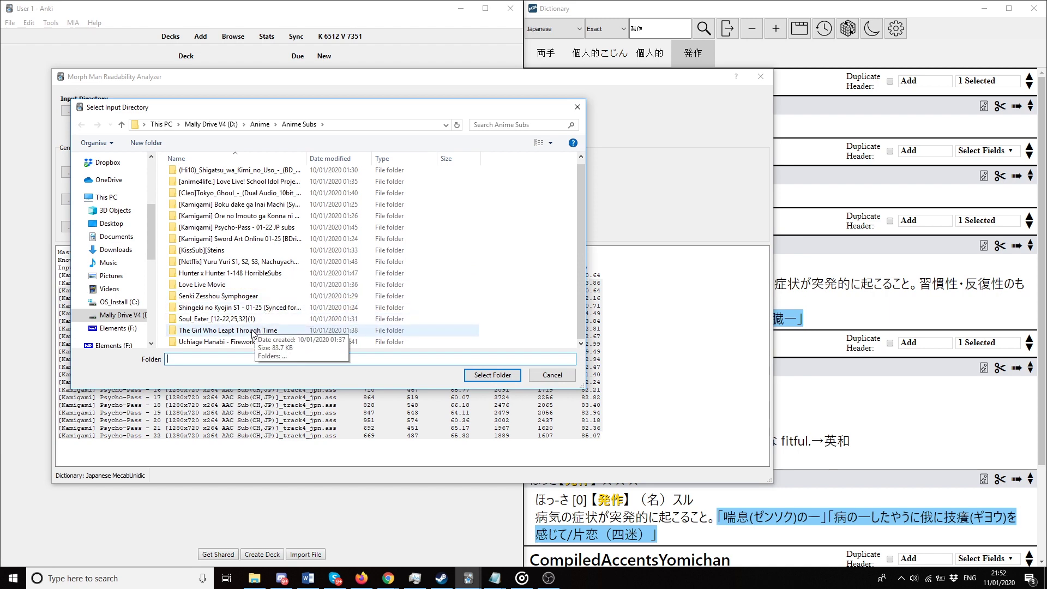
pyautogui.click(269, 239)
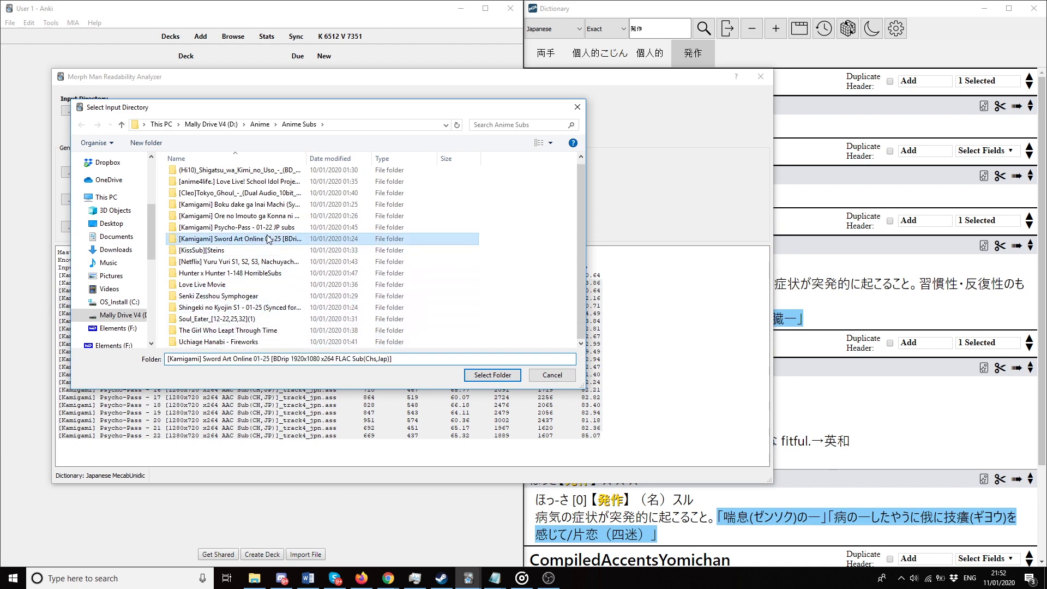
pyautogui.doubleClick(268, 239)
pyautogui.click(486, 375)
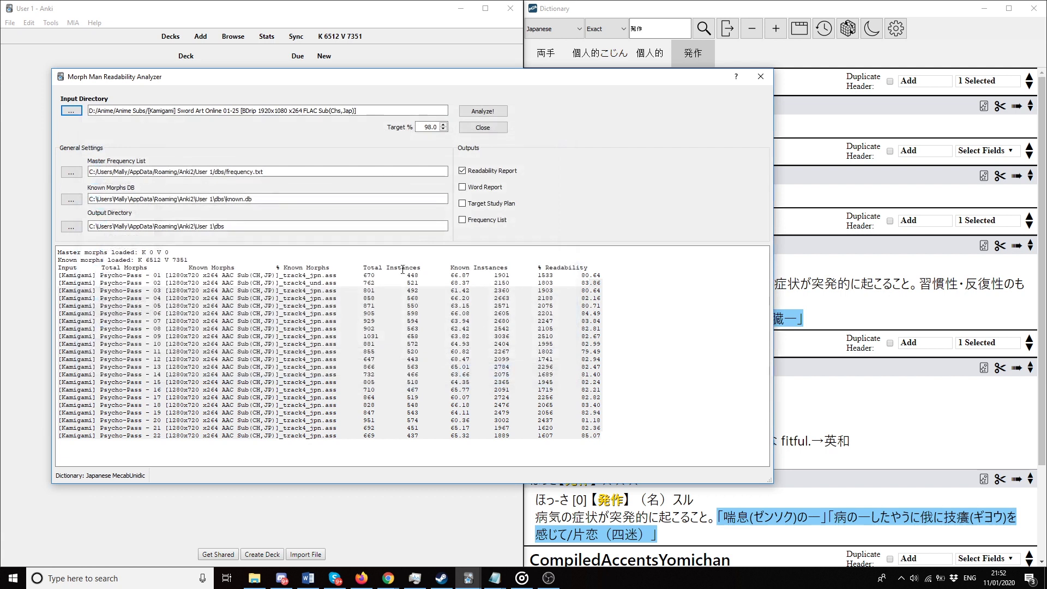
pyautogui.click(483, 112)
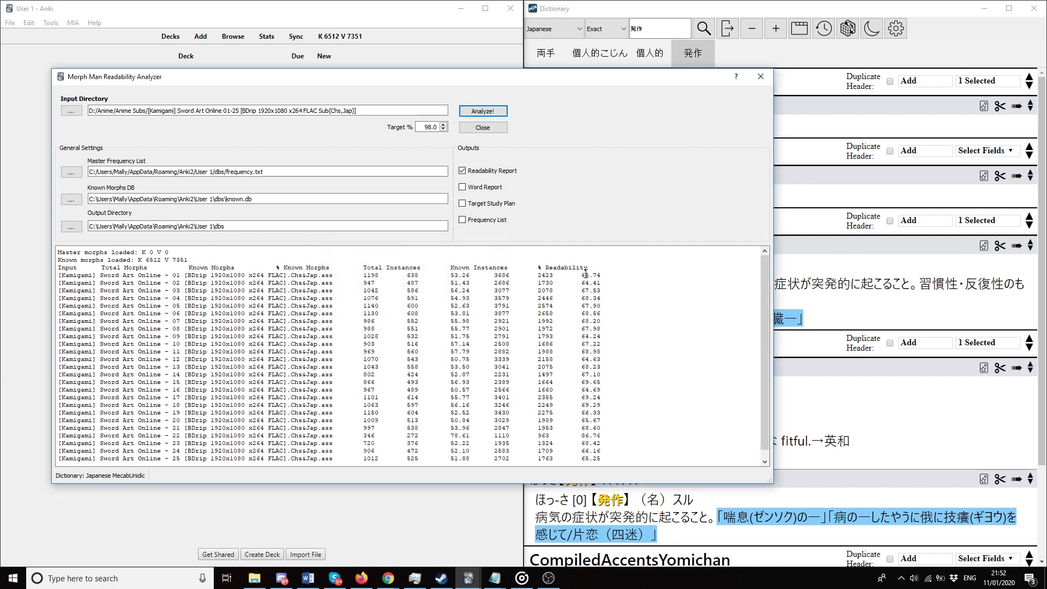
# Examine the readability figures of all Sword Art Online episodes and highlight the report line of episode 22.
pyautogui.scroll(-1, 621, 419)
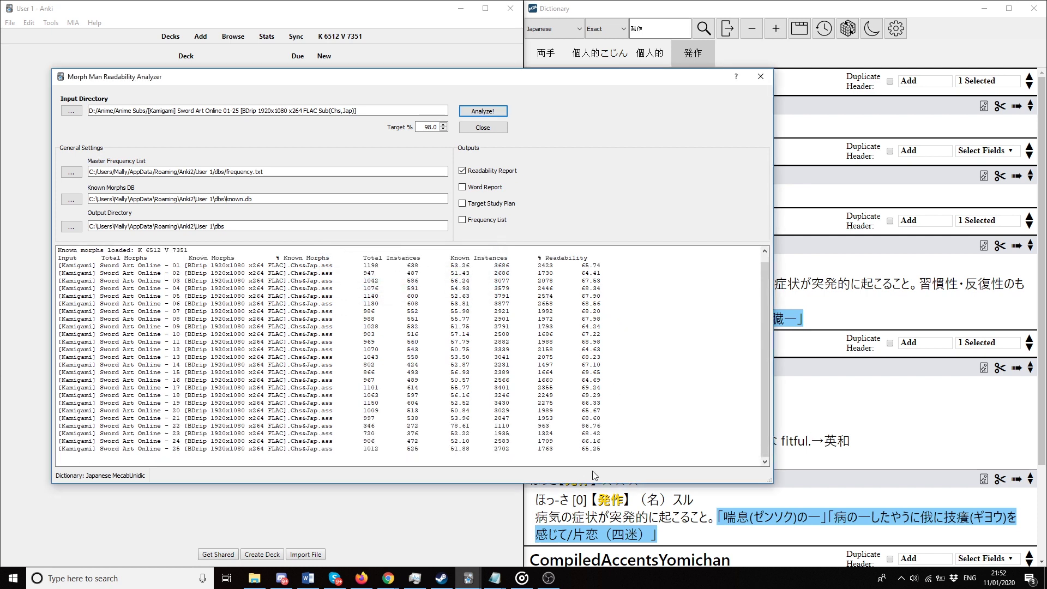
pyautogui.moveTo(602, 449); pyautogui.dragTo(581, 266)
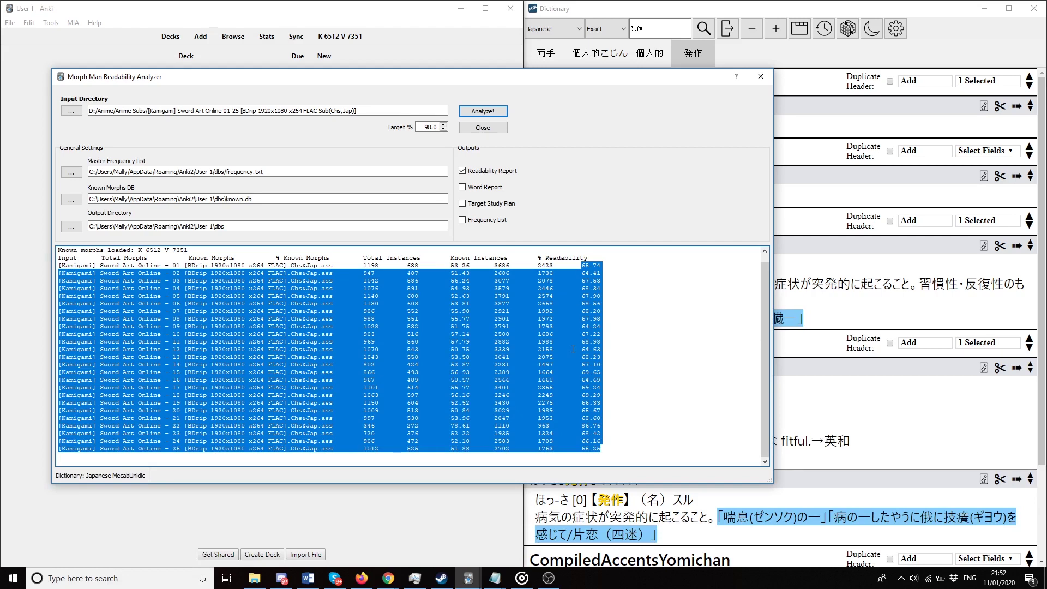
pyautogui.click(666, 447)
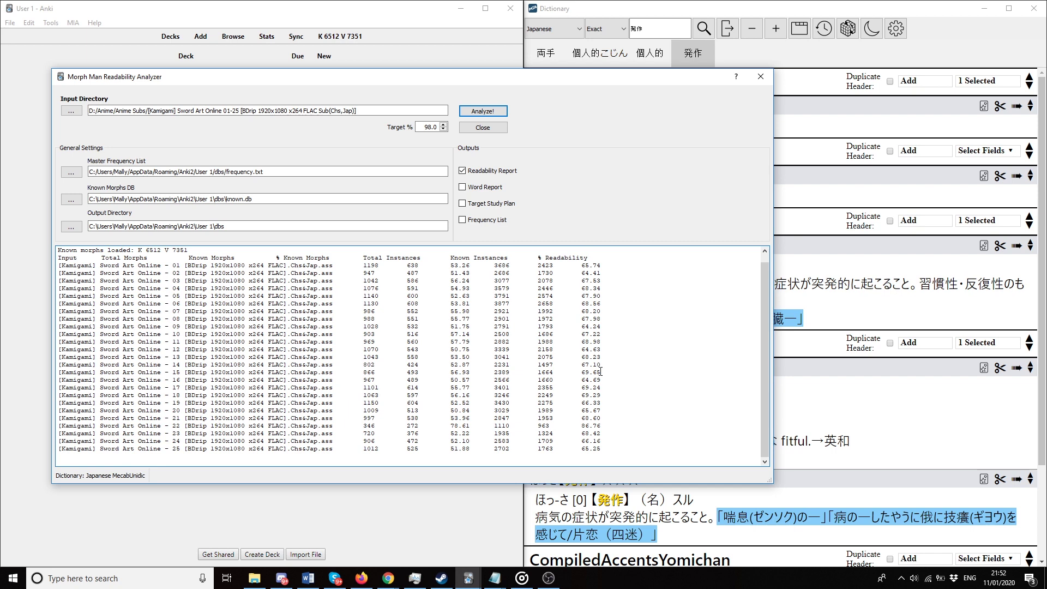
pyautogui.moveTo(599, 429); pyautogui.dragTo(58, 428)
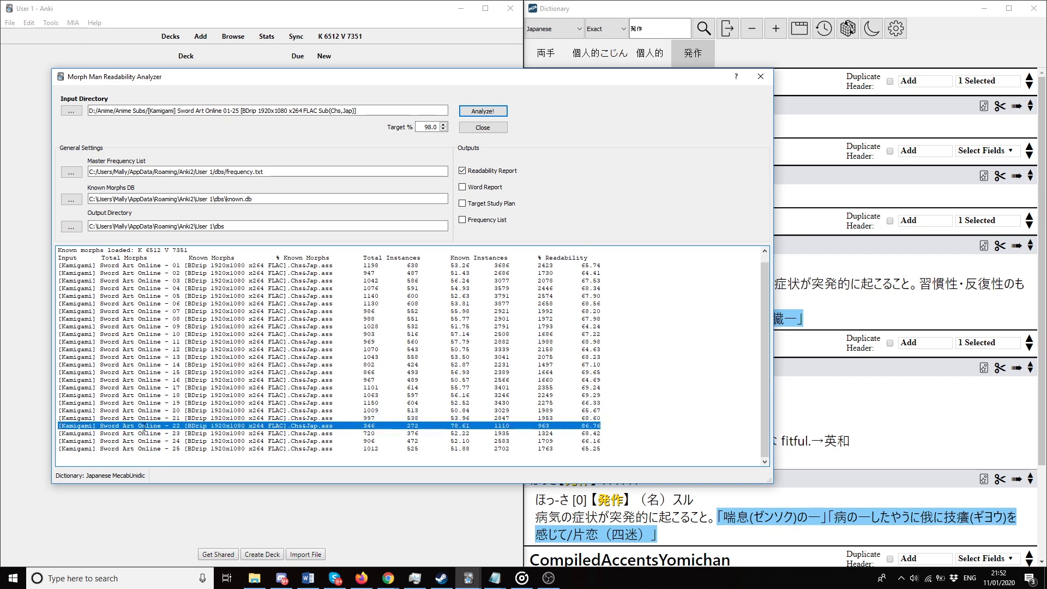
pyautogui.click(629, 394)
# Set the input directory to the [KissSub][Steins folder, run the readability analysis and look over the figures of all episodes.
pyautogui.click(71, 111)
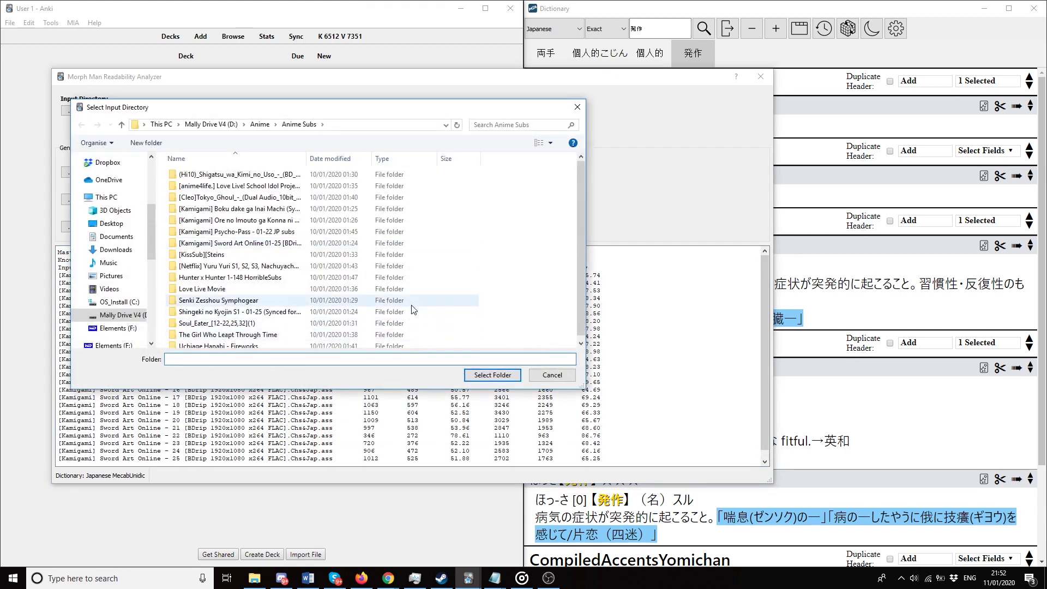
pyautogui.scroll(-1, 415, 310)
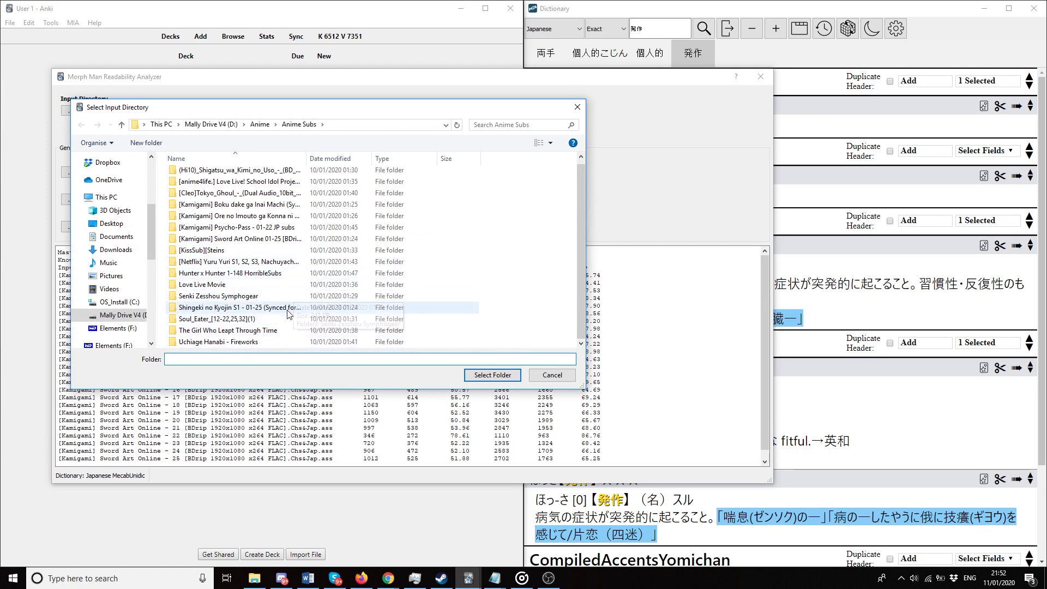
pyautogui.click(268, 251)
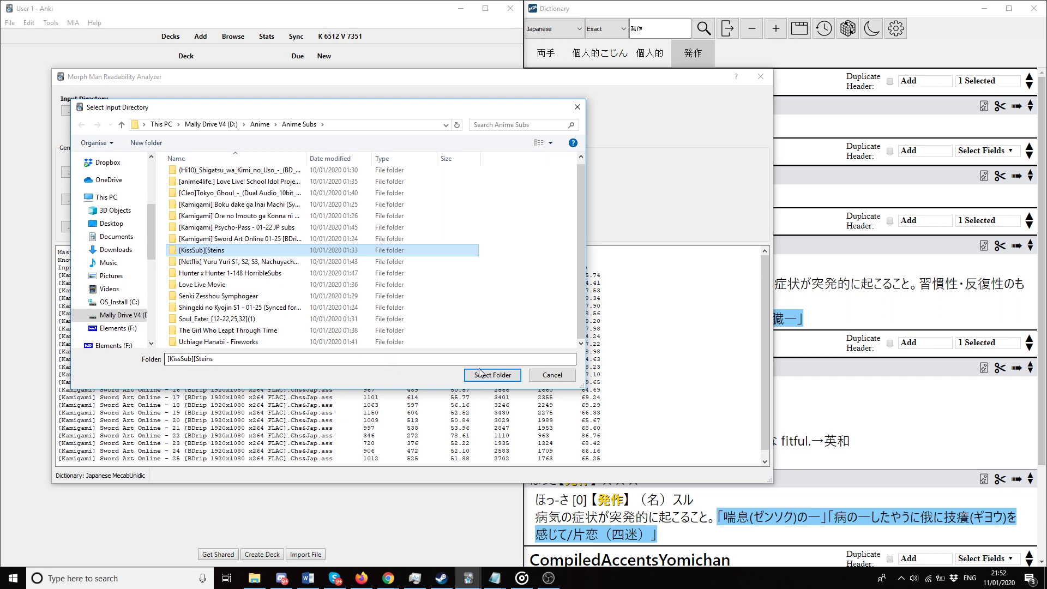
pyautogui.click(481, 373)
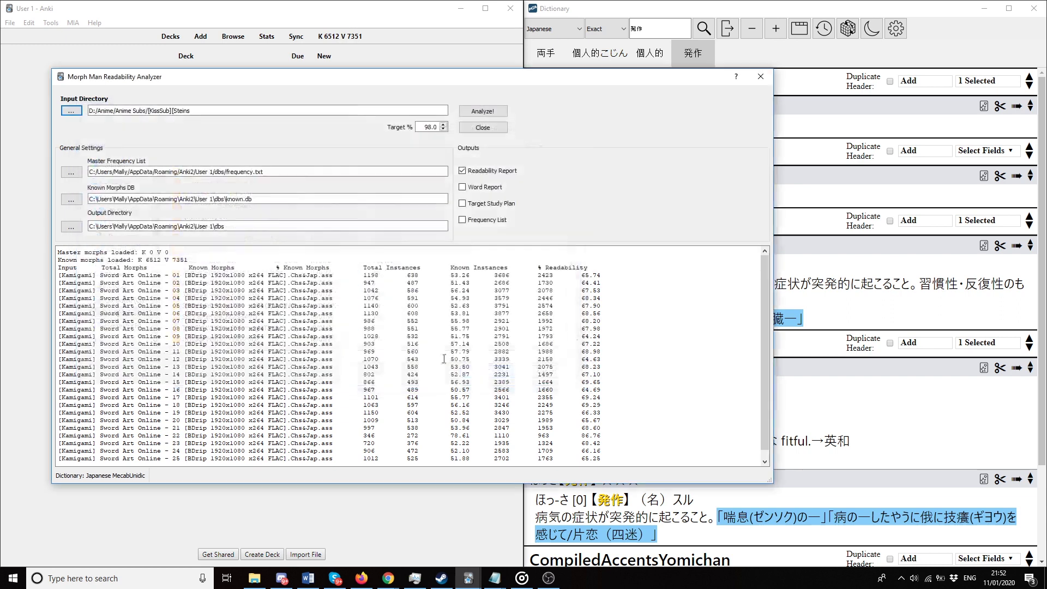
pyautogui.click(483, 111)
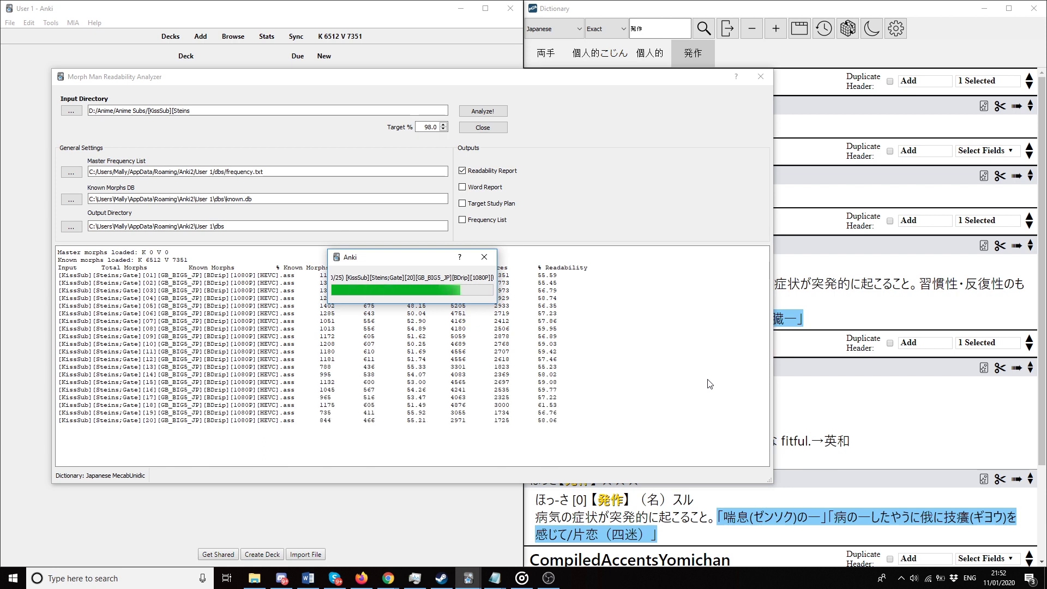
pyautogui.scroll(-1, 614, 372)
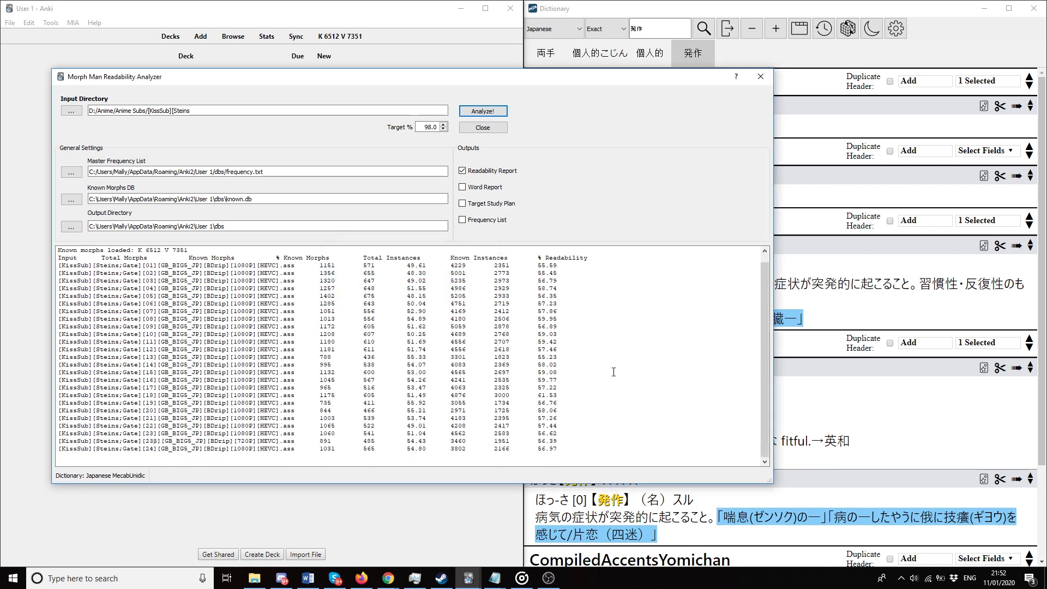
pyautogui.scroll(1, 614, 372)
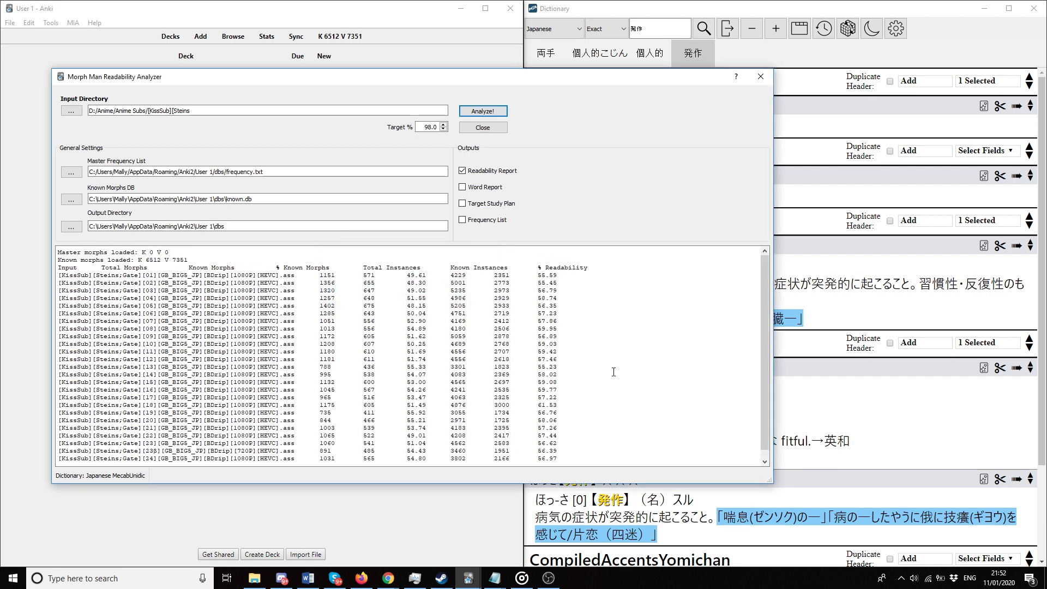
# Set the input directory to the Shingeki no Kyojin S1 - 01-25 (Synced for HorribleSubs) folder and run the readability analysis.
pyautogui.click(71, 112)
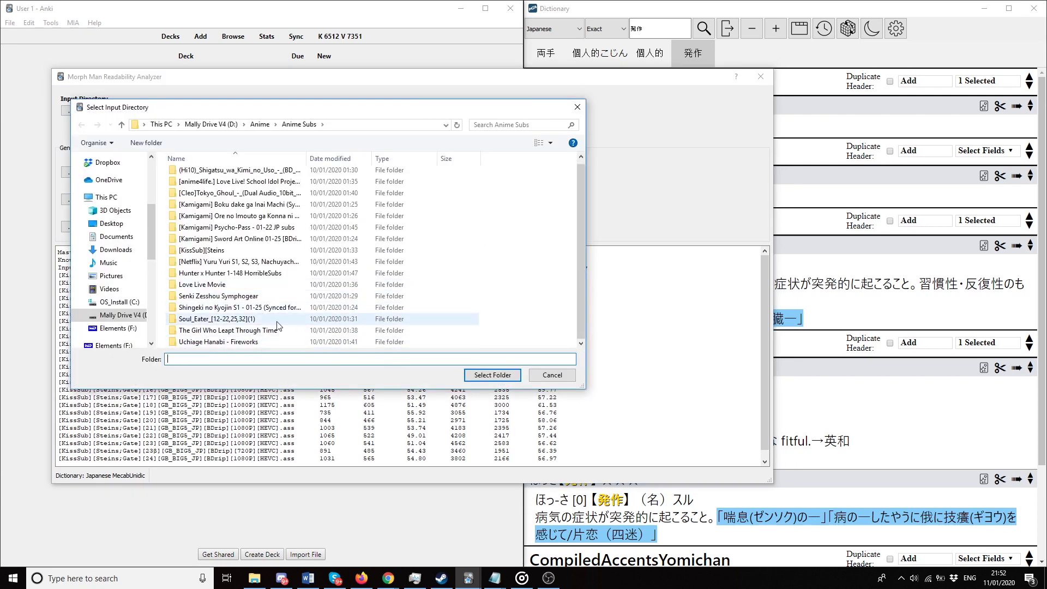
pyautogui.click(224, 312)
pyautogui.click(493, 375)
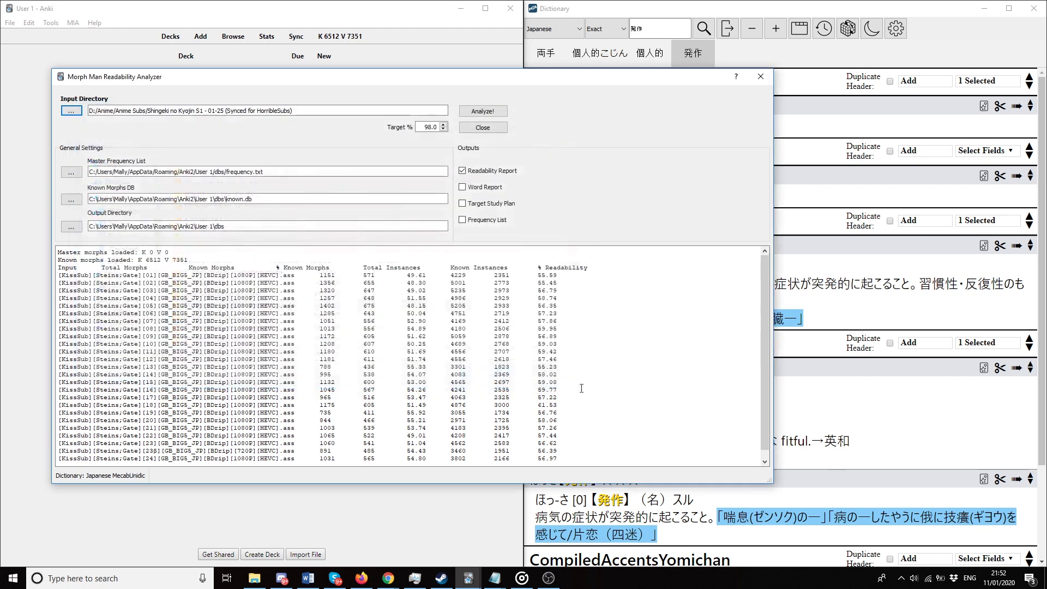
pyautogui.click(480, 111)
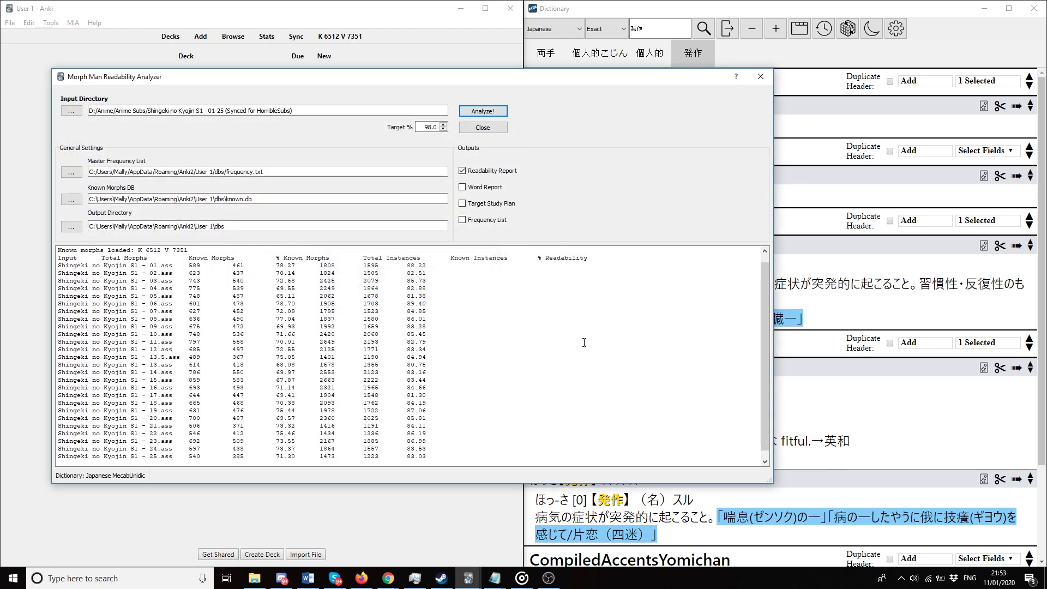
# Examine the Shingeki no Kyojin S1 report and highlight the readability figures from episode 01 through 25, then clear the highlight.
pyautogui.scroll(-1, 483, 336)
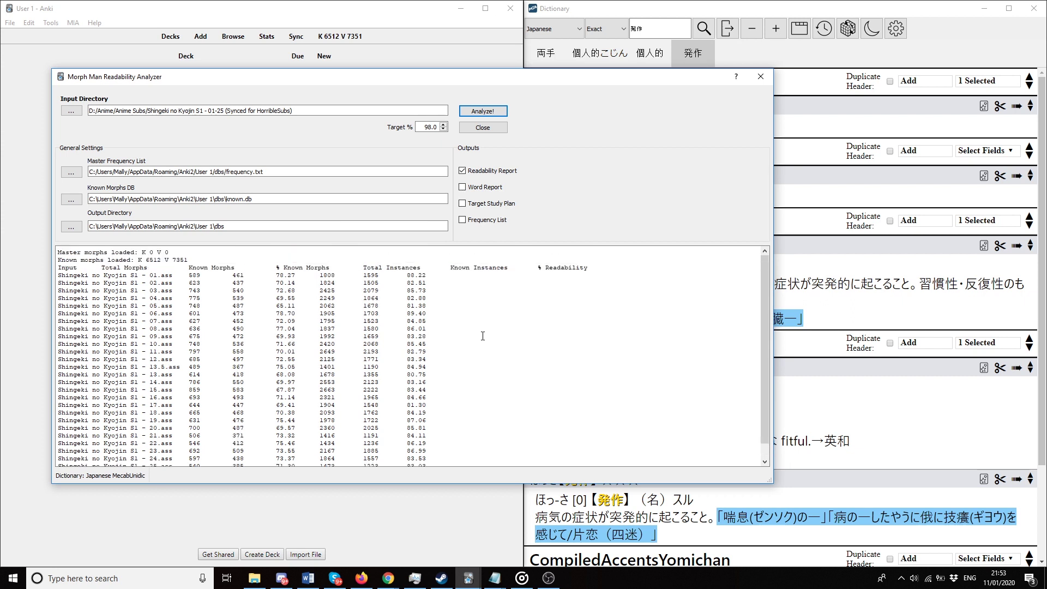
pyautogui.scroll(1, 482, 336)
pyautogui.scroll(-1, 483, 336)
pyautogui.moveTo(416, 257); pyautogui.dragTo(377, 258)
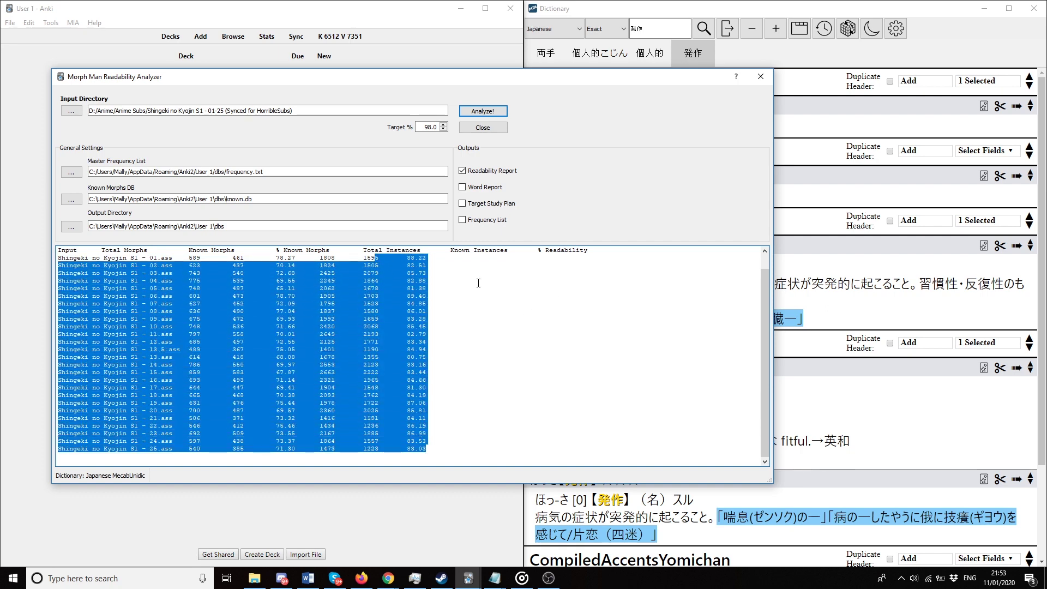
pyautogui.moveTo(431, 449); pyautogui.dragTo(416, 258)
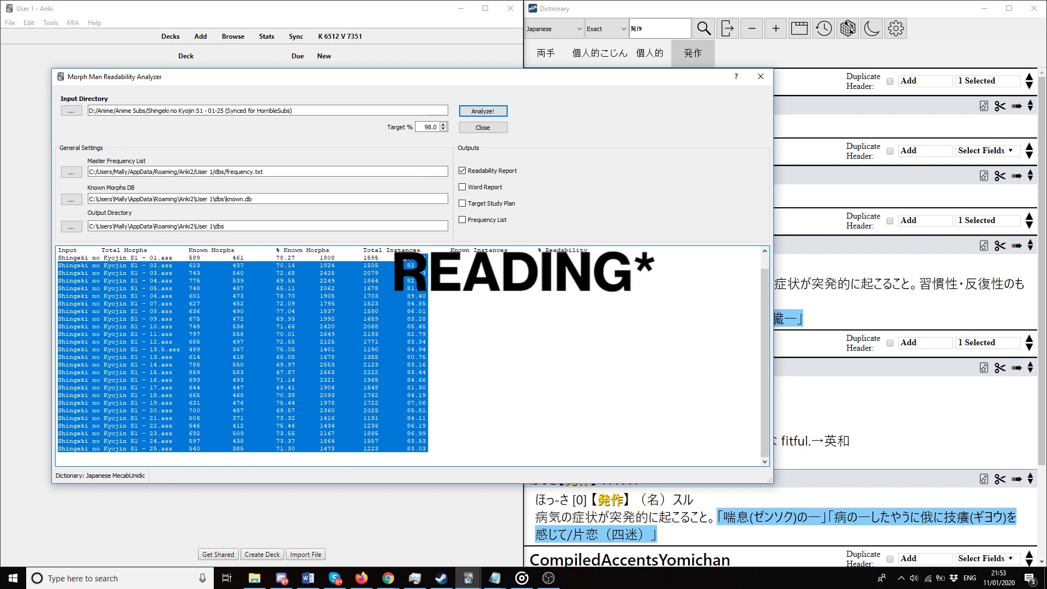
pyautogui.click(530, 309)
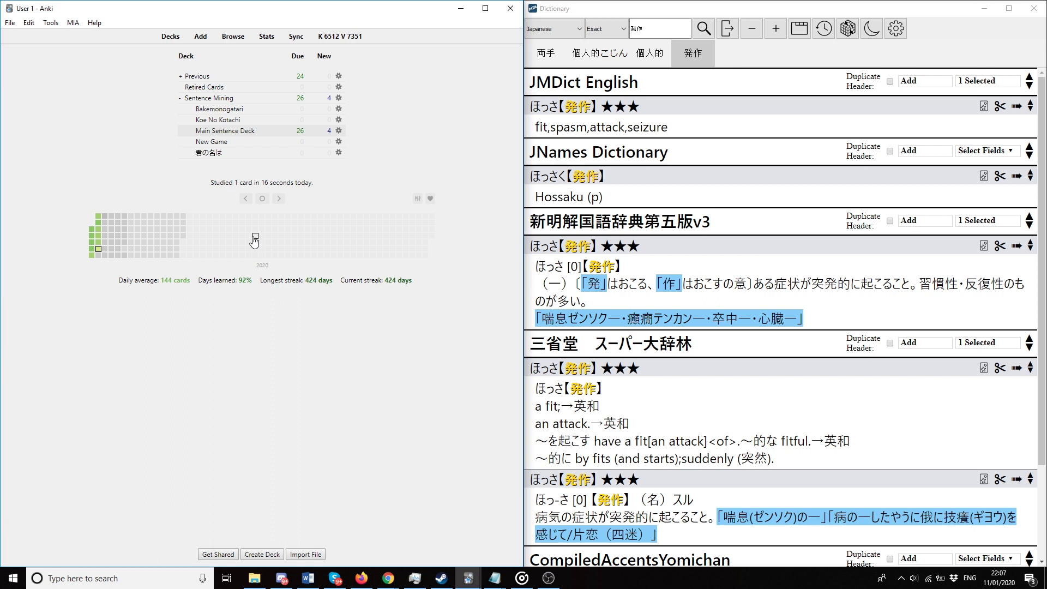
# Open the Main Sentence Deck under Sentence Mining.
pyautogui.click(225, 130)
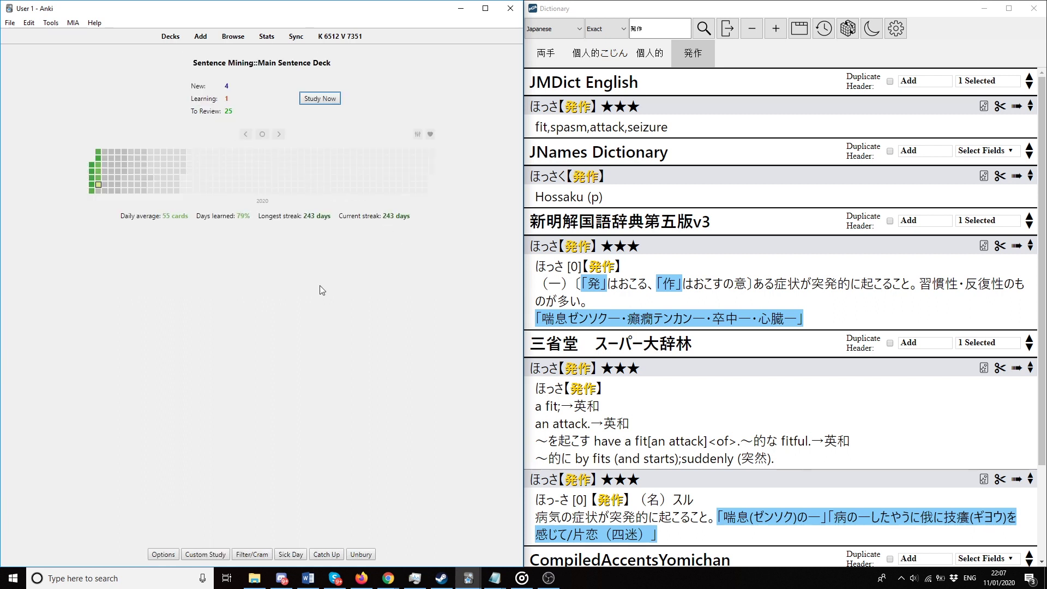